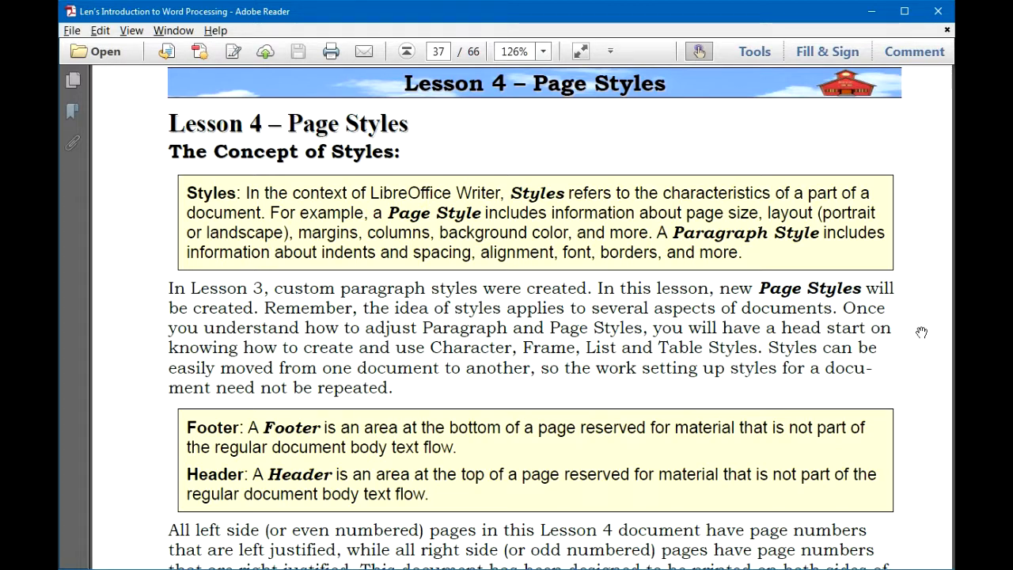
- Switch to LibreOffice Writer and save the open document under the new name My Lesson 4 in the Practice Documents folder
key("alt+Tab")
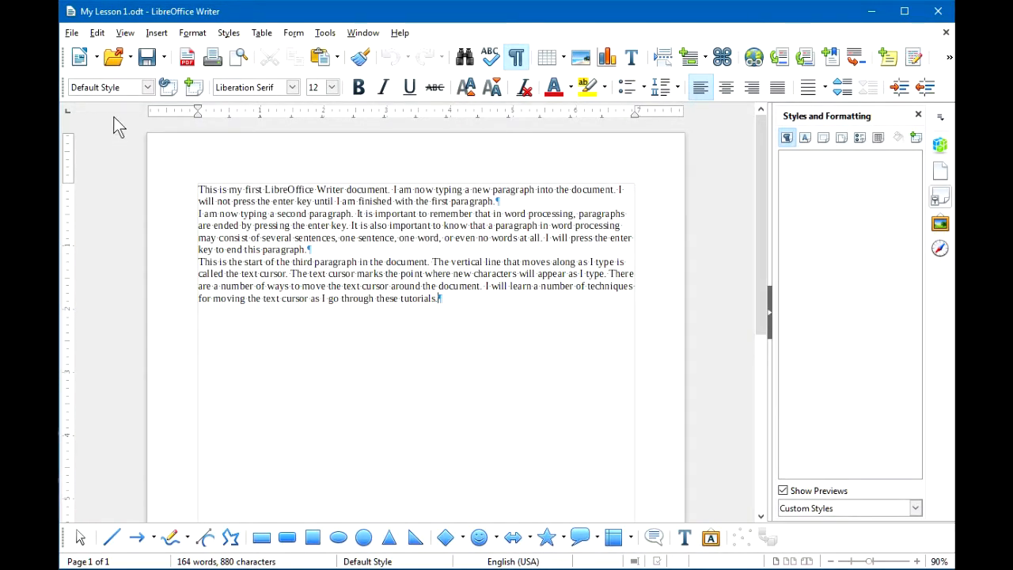
left_click(71, 32)
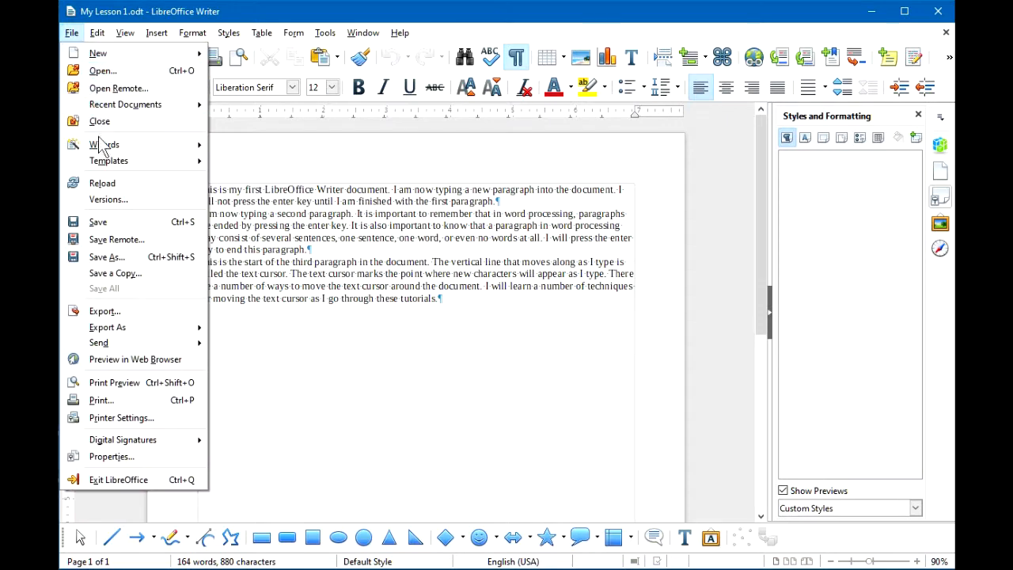
key("Escape")
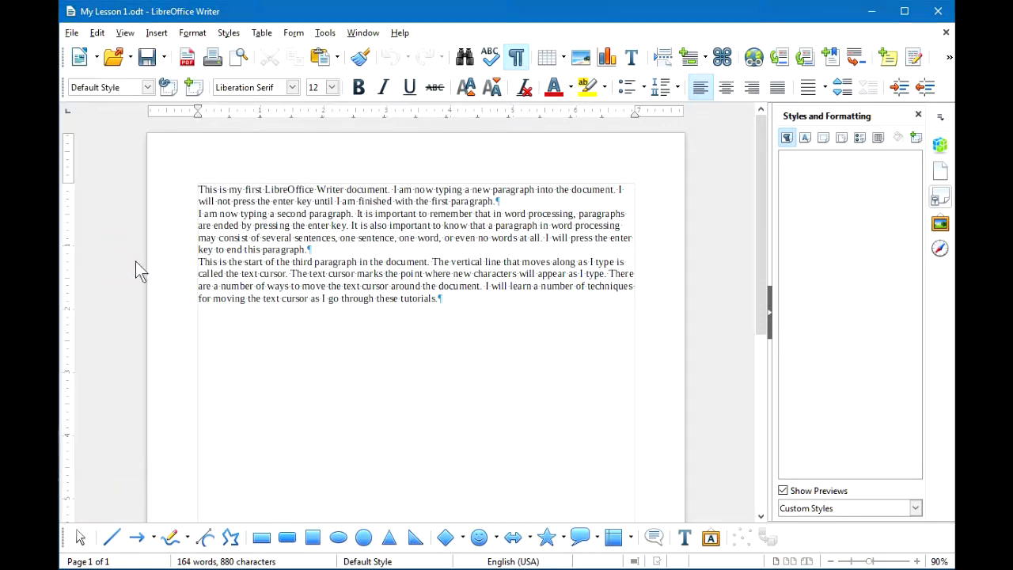
left_click_drag(455, 29, 492, 31)
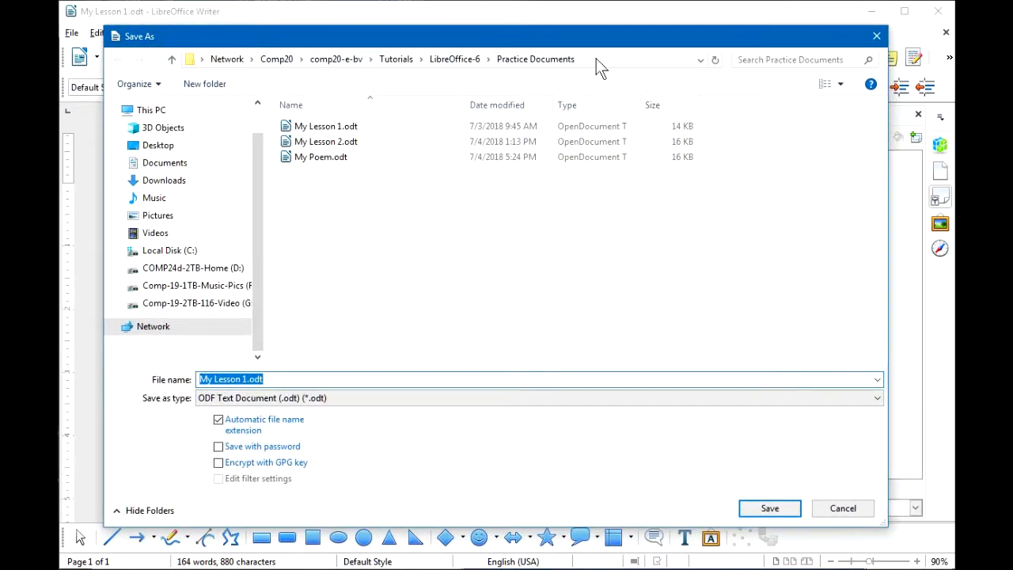
left_click(249, 379)
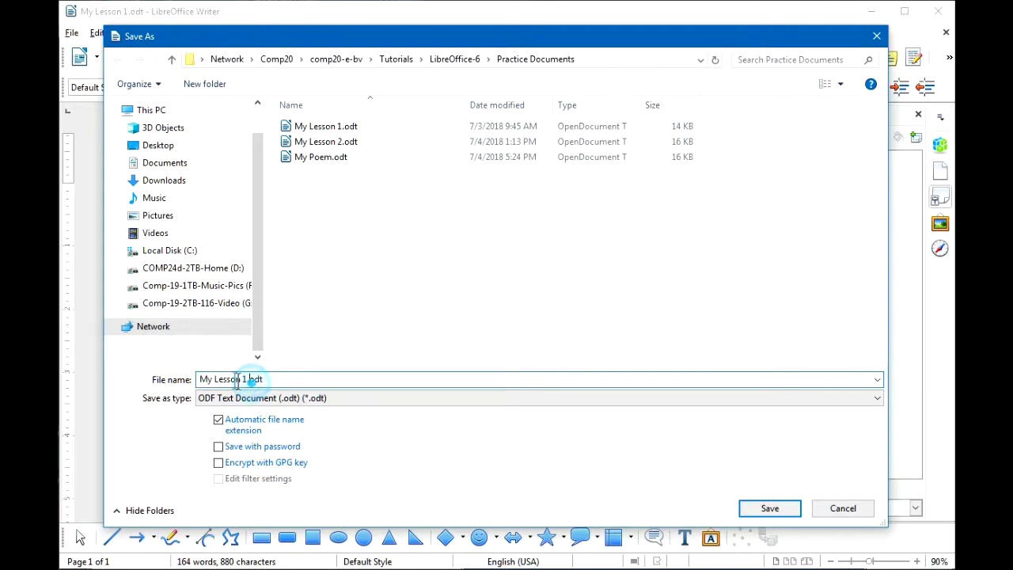
left_click_drag(243, 379, 326, 379)
type("4")
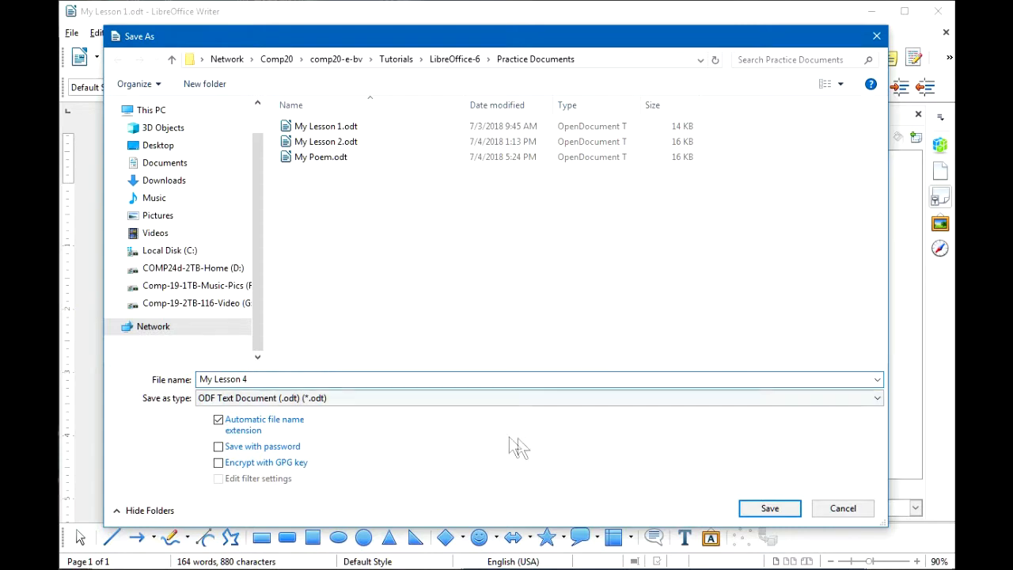
left_click(769, 508)
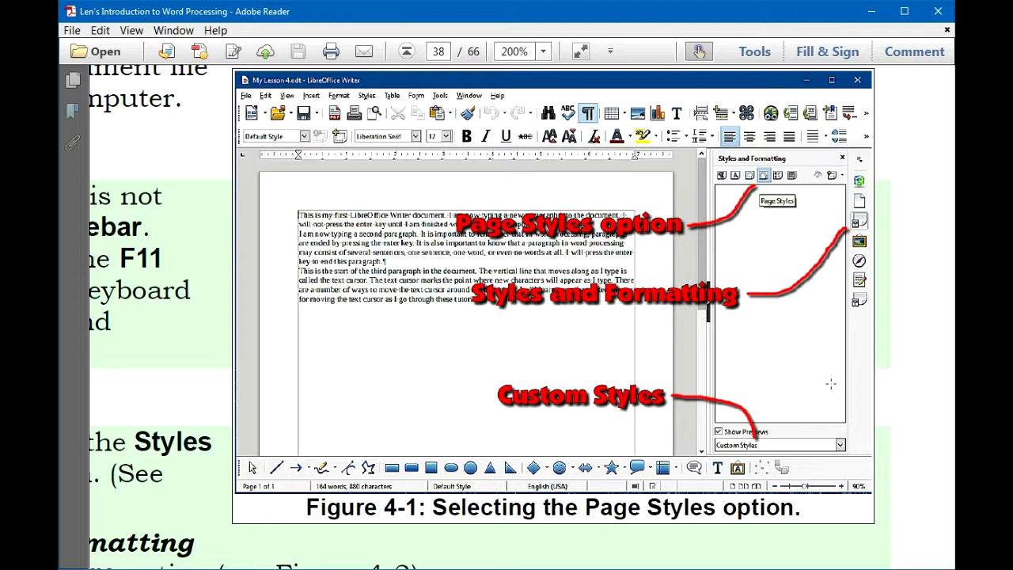
- Add a blank paragraph at the end of the document and apply the Text Body paragraph style to all the text
scroll(909, 372, "down", 8)
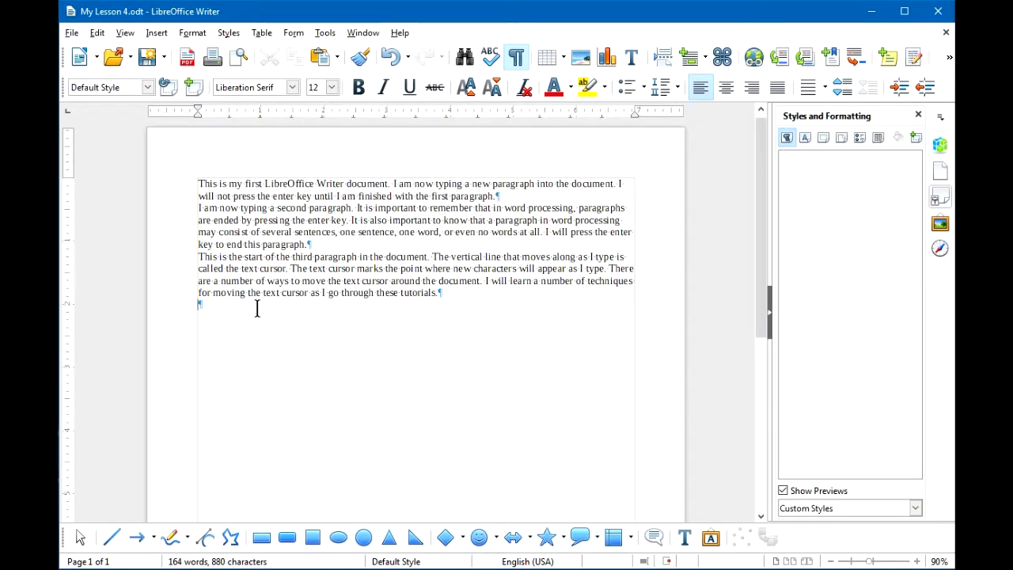
key("Return")
key("ctrl+a")
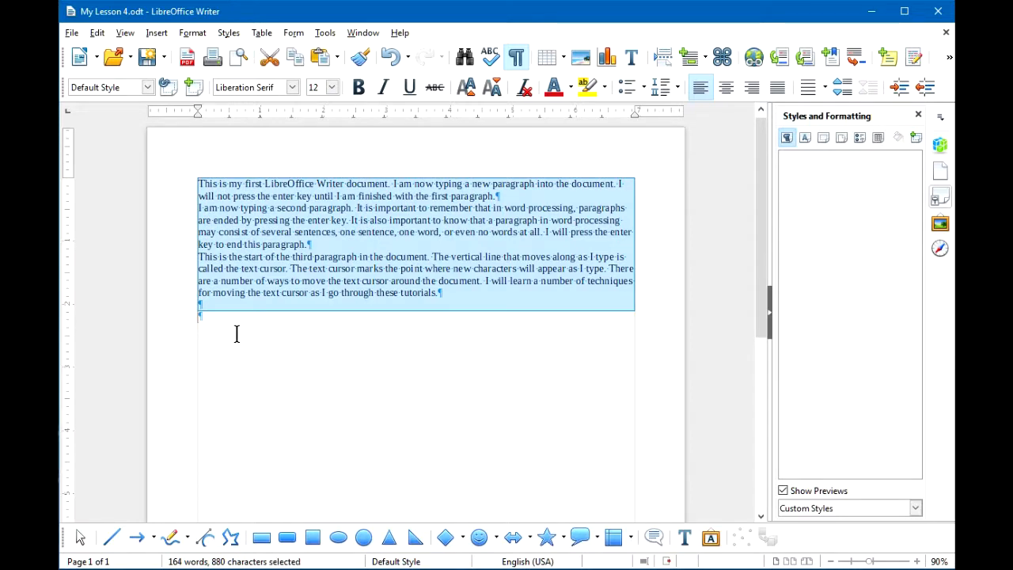
left_click(147, 87)
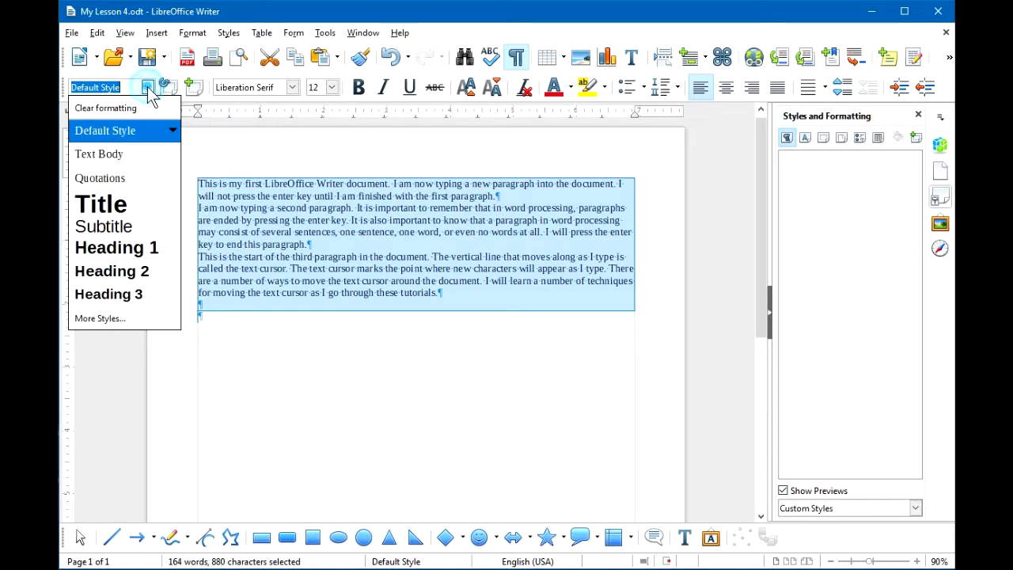
left_click(117, 151)
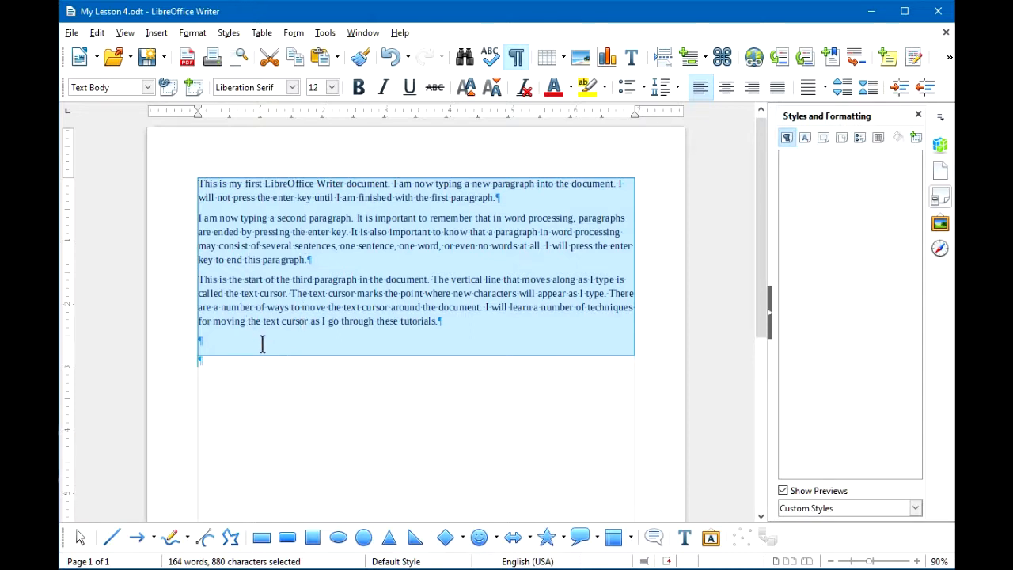
- Copy the whole document text and paste it into the last blank paragraph
left_click(98, 33)
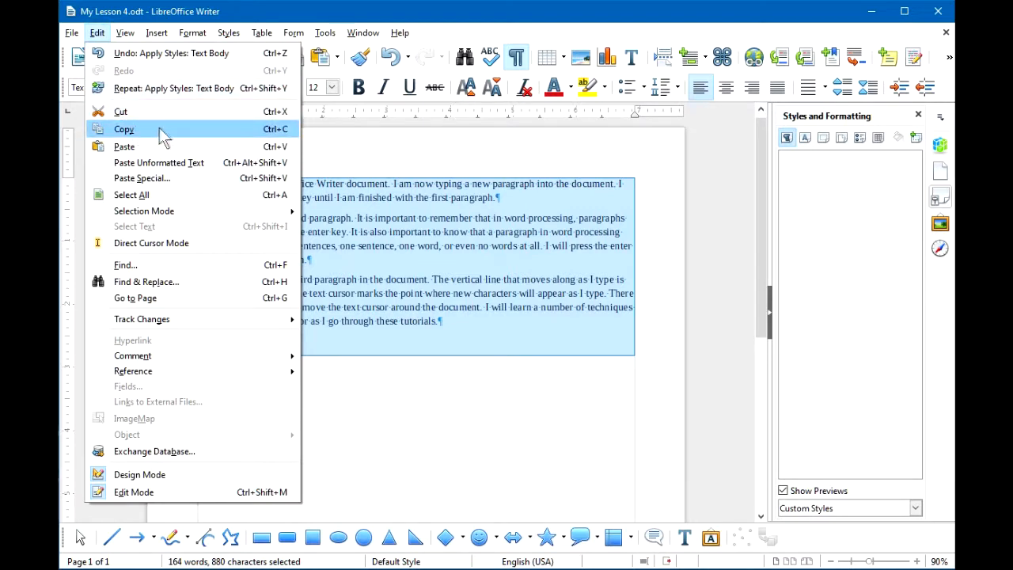
left_click(241, 129)
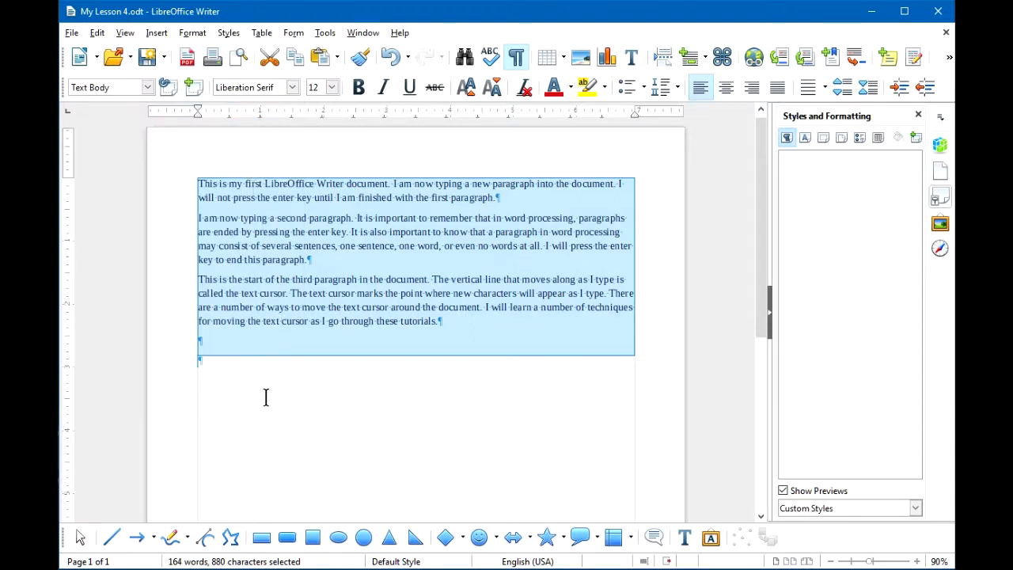
left_click(220, 364)
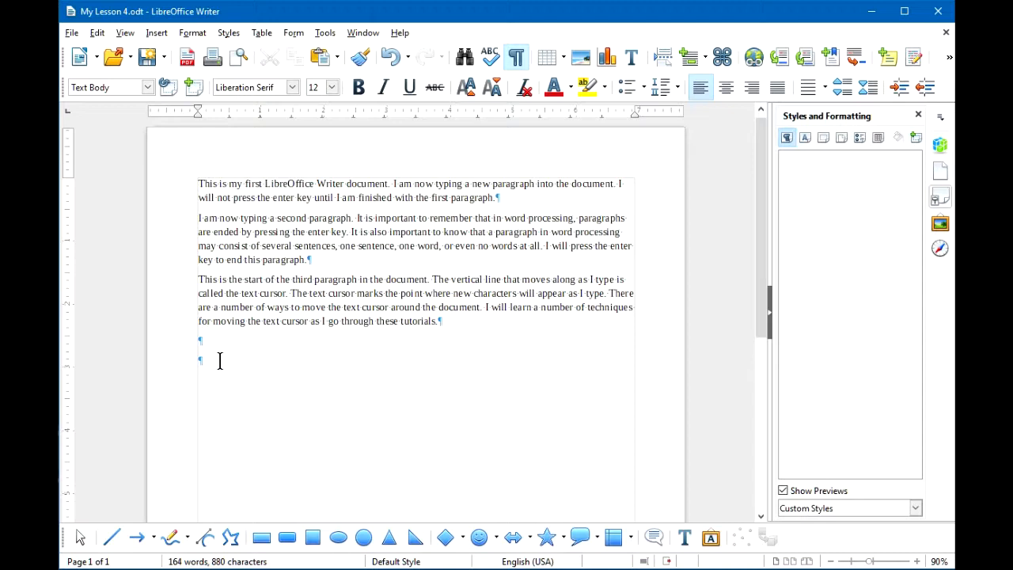
left_click(98, 35)
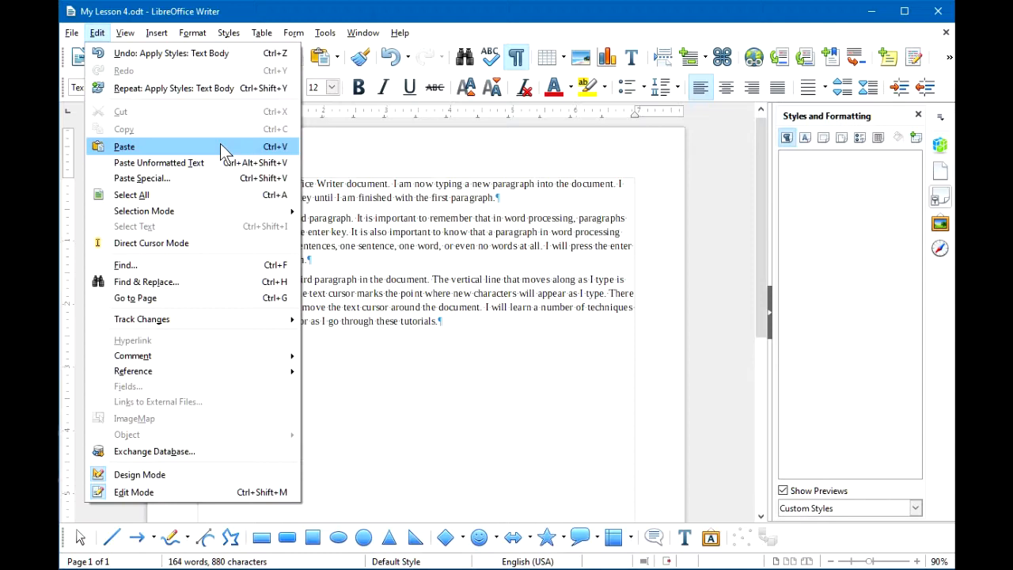
left_click(124, 146)
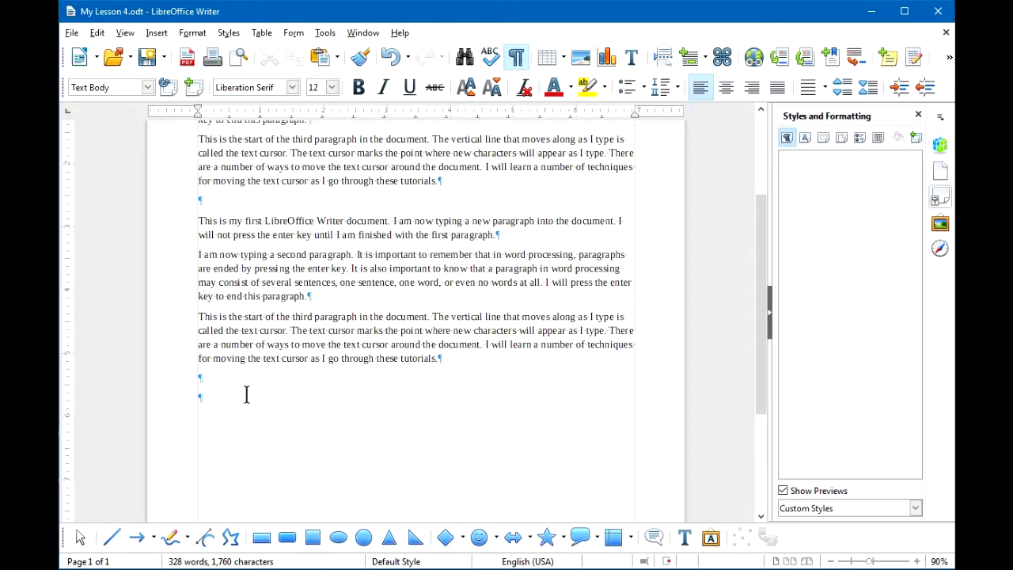
- Paste the copied text six more times at the end of the document to extend it onto a third page
left_click(218, 396)
key("ctrl+v")
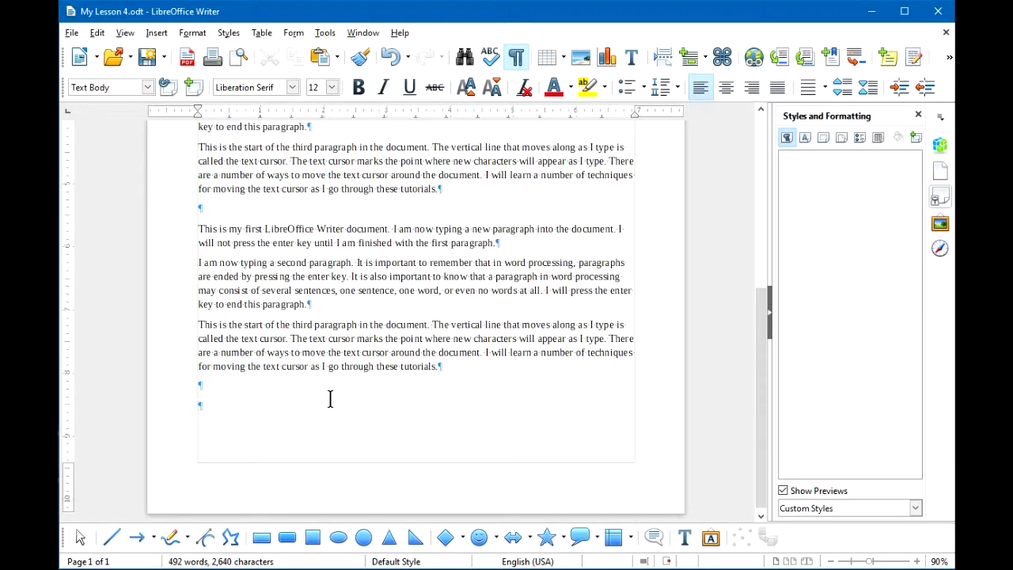
key("ctrl+v")
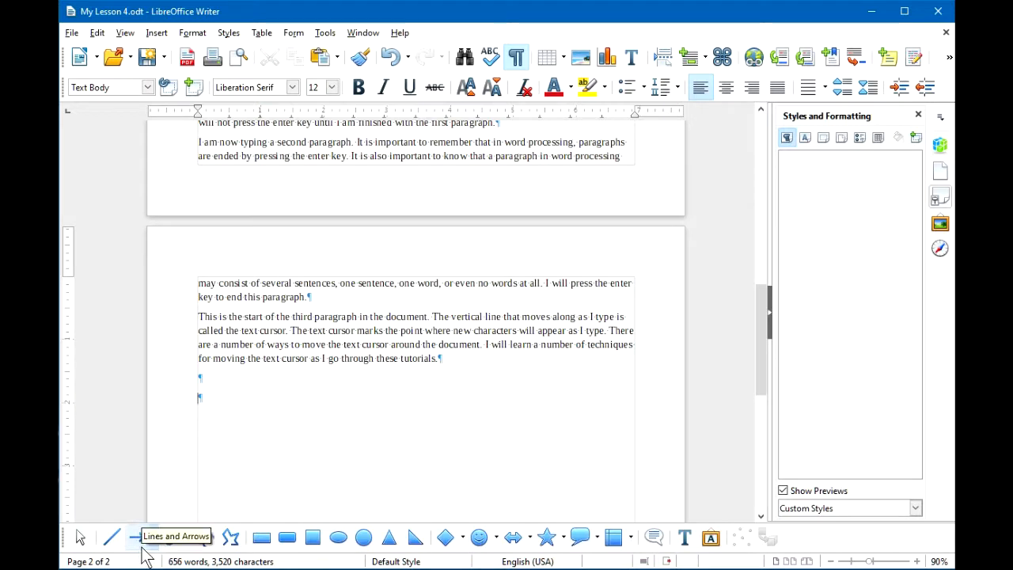
left_click(216, 395)
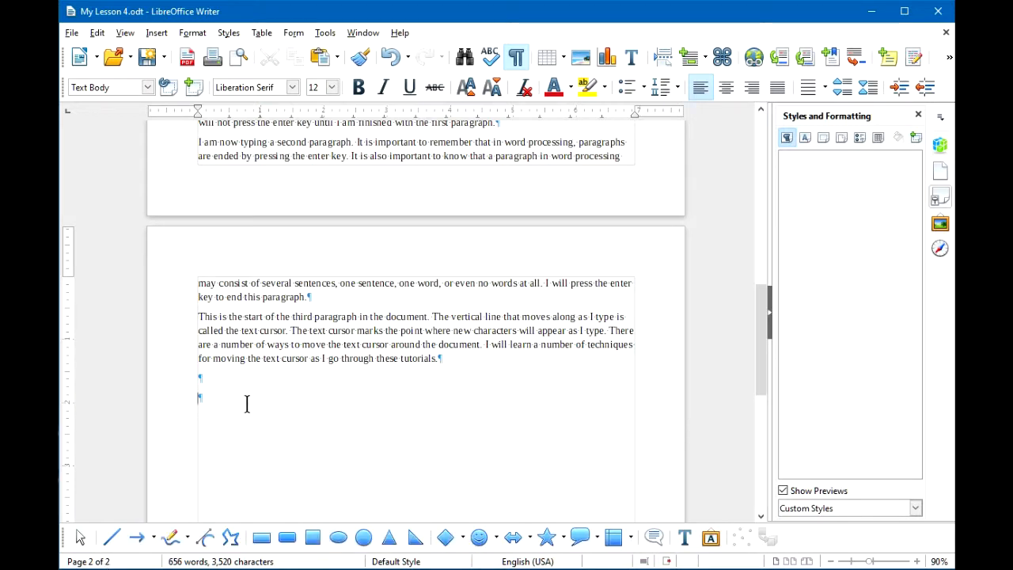
key("ctrl+v")
key("ctrl+v")
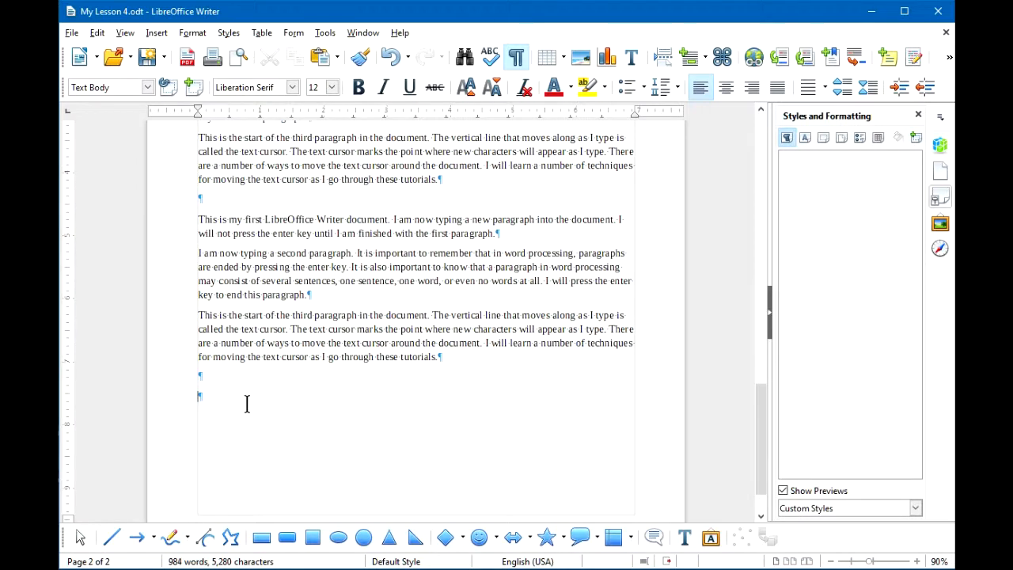
key("ctrl+v")
key("ctrl+v")
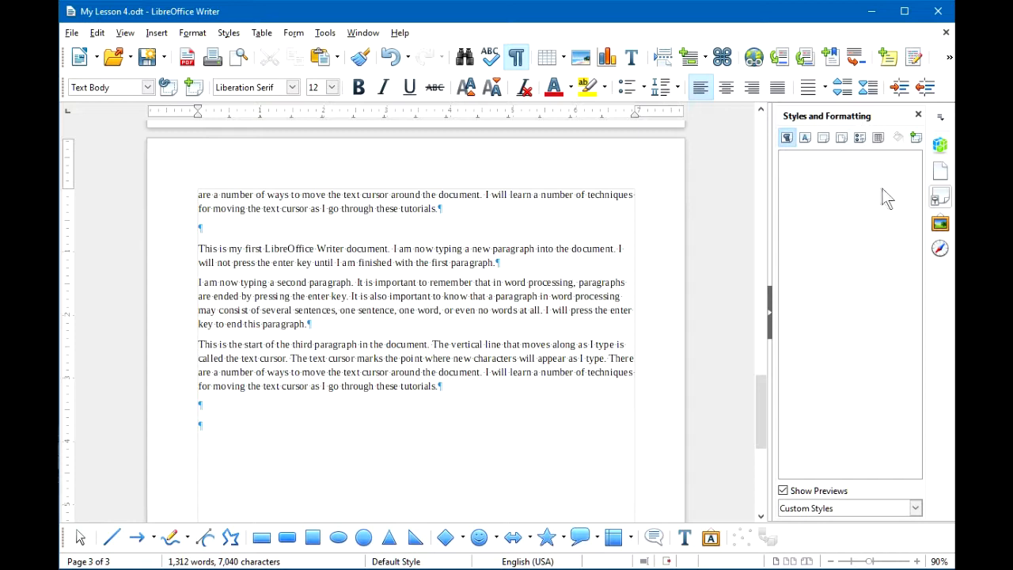
- Look through the sidebar decks and show the page styles under Styles and Formatting
left_click(941, 148)
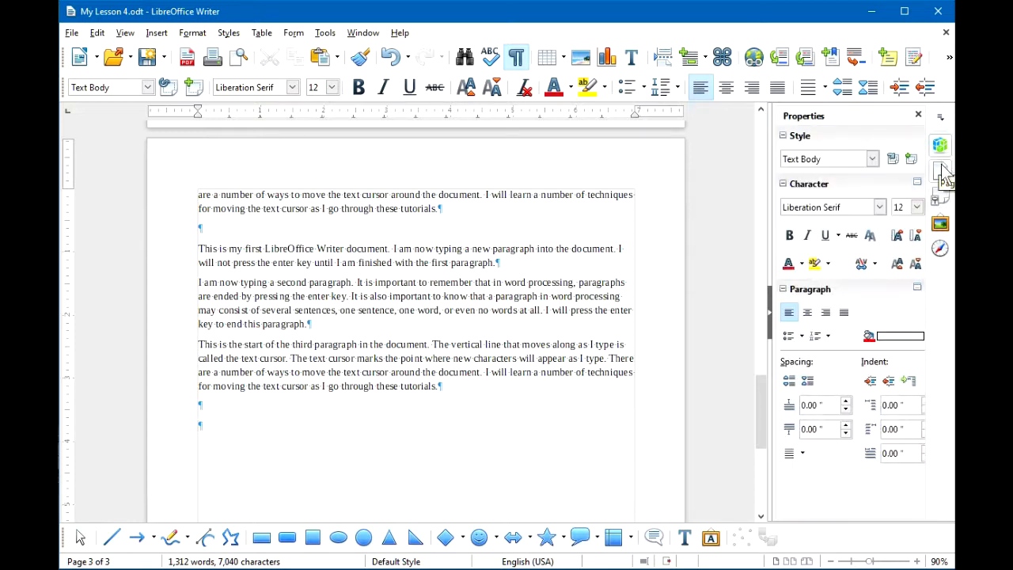
left_click(941, 170)
left_click(941, 200)
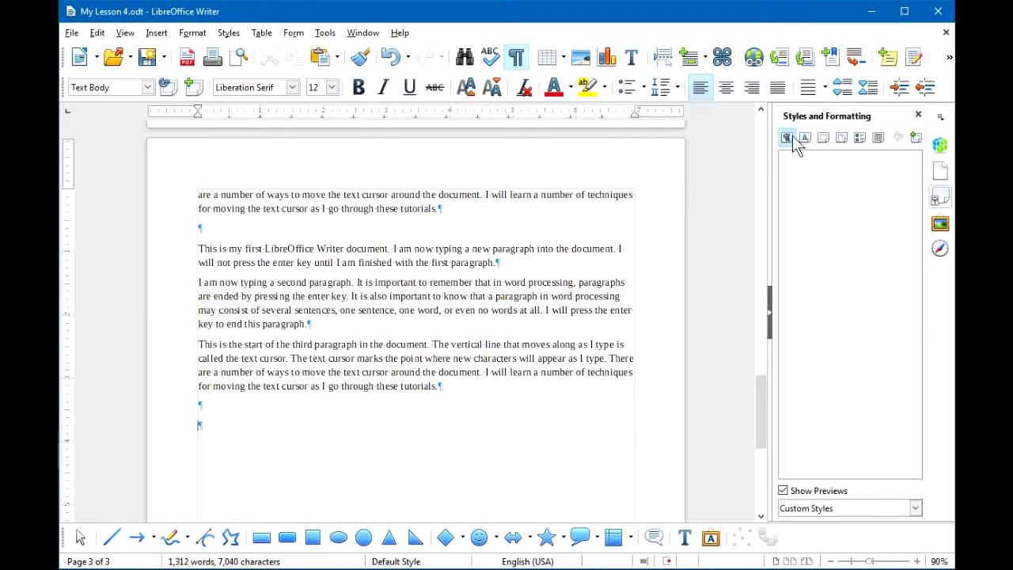
left_click(840, 139)
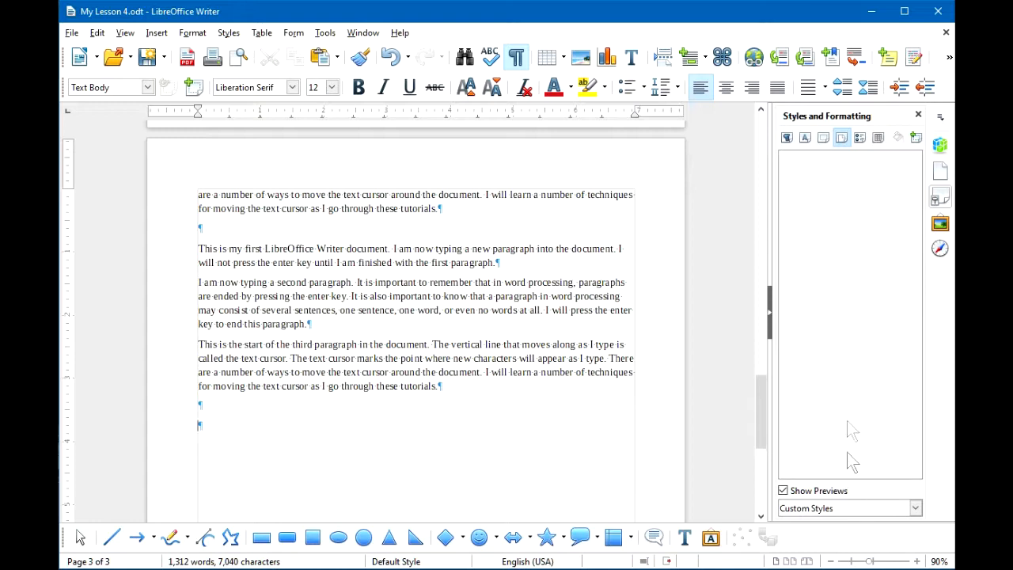
- Create a new custom page style and name it My Left Page
right_click(837, 209)
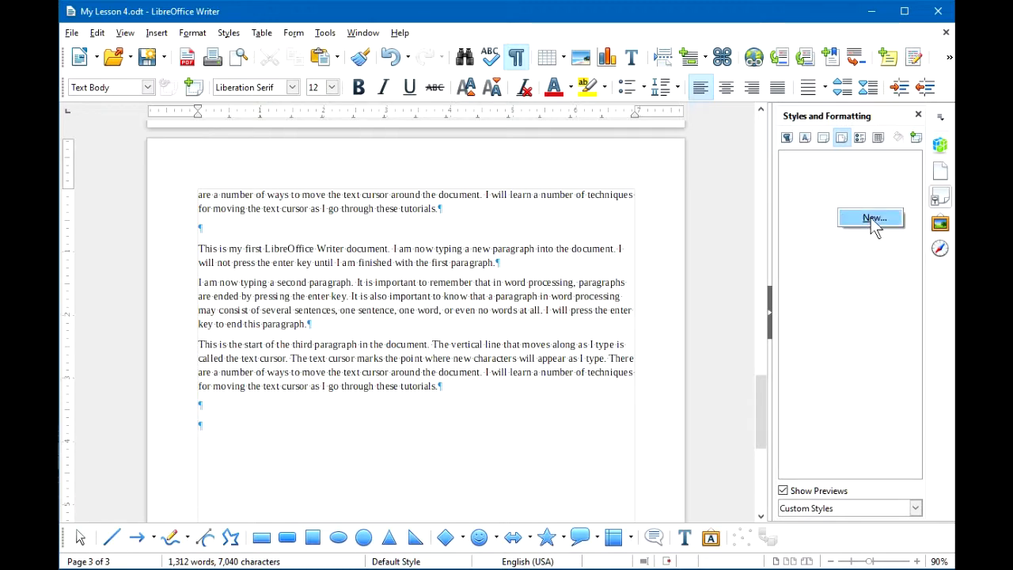
left_click(871, 219)
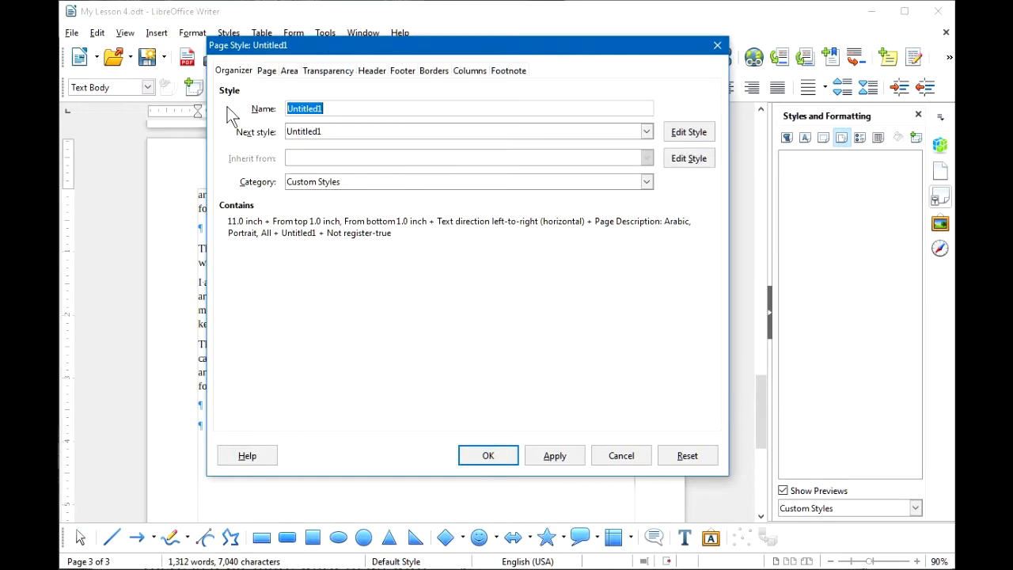
left_click(343, 110)
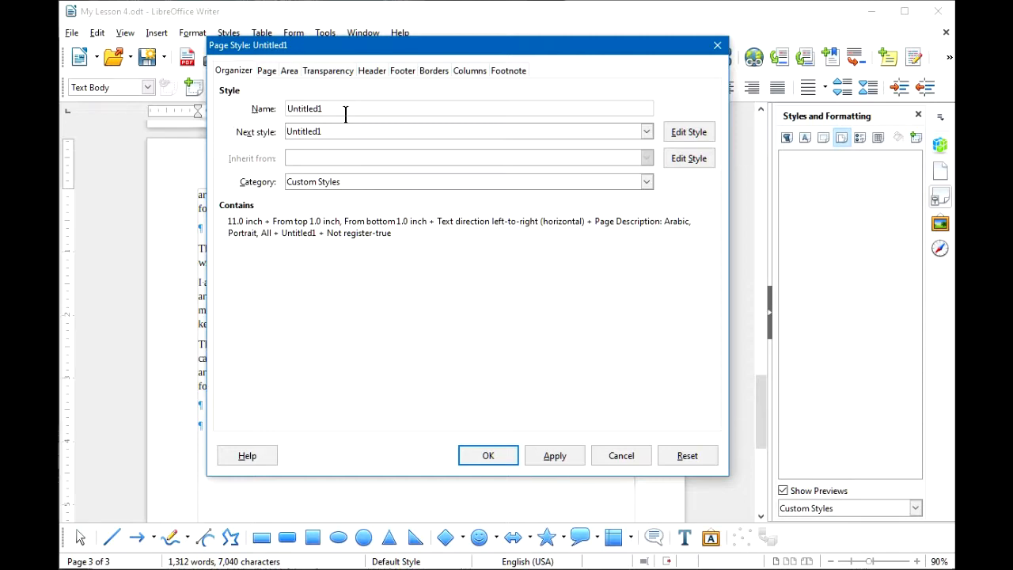
left_click_drag(340, 108, 283, 108)
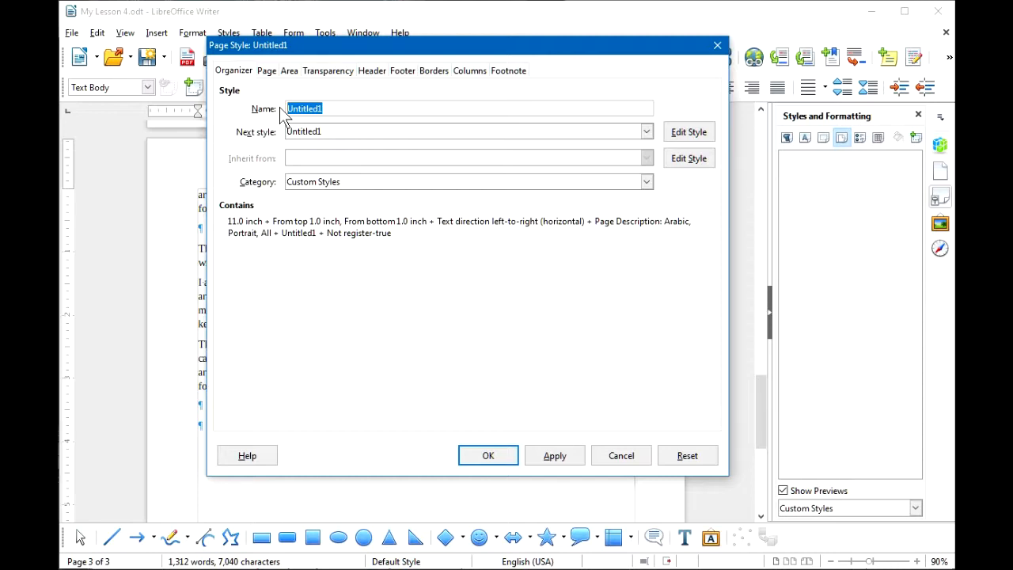
type("My Left Page")
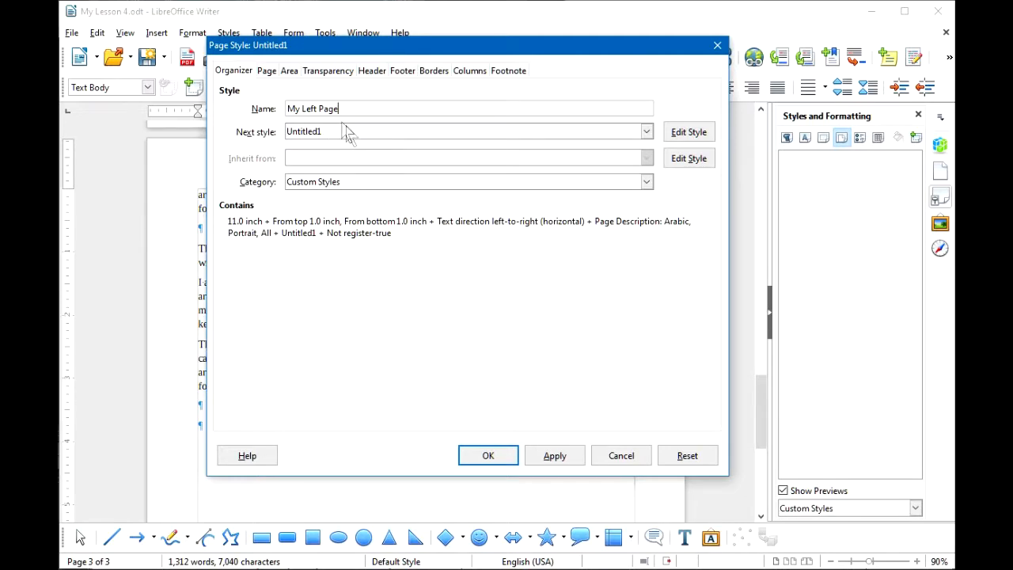
- Set the page style's margins to 0.50" left, 0.75" right, 0.50" top and 0.50" bottom
left_click(267, 72)
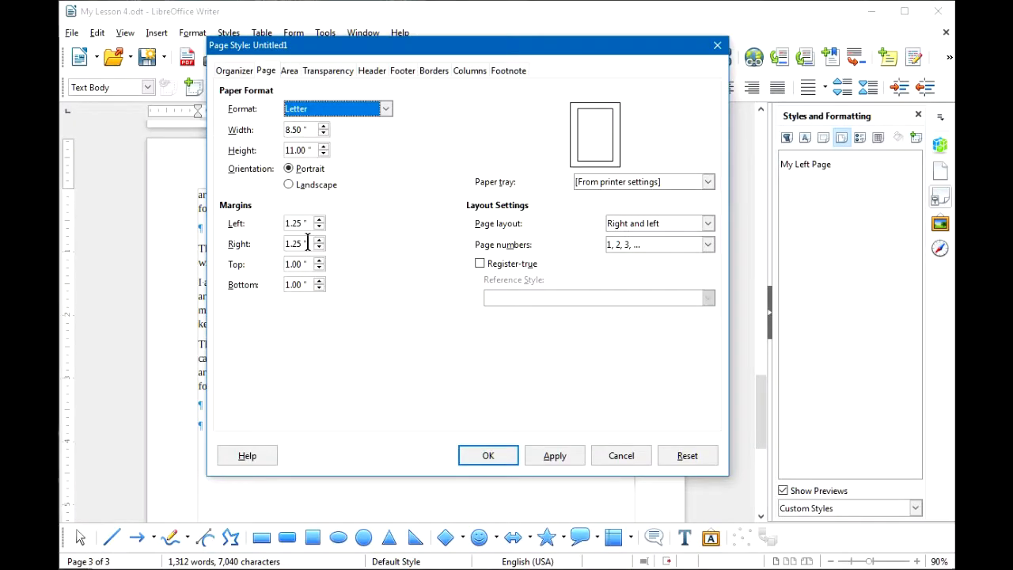
left_click_drag(311, 243, 284, 244)
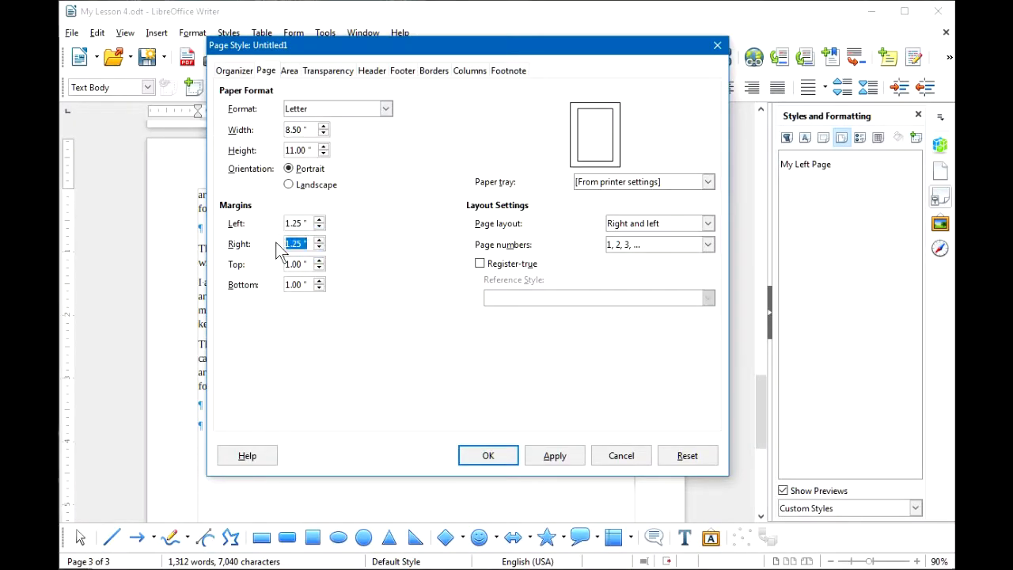
type(".75")
left_click_drag(311, 224, 272, 220)
type(".5")
key("Tab")
key("Tab")
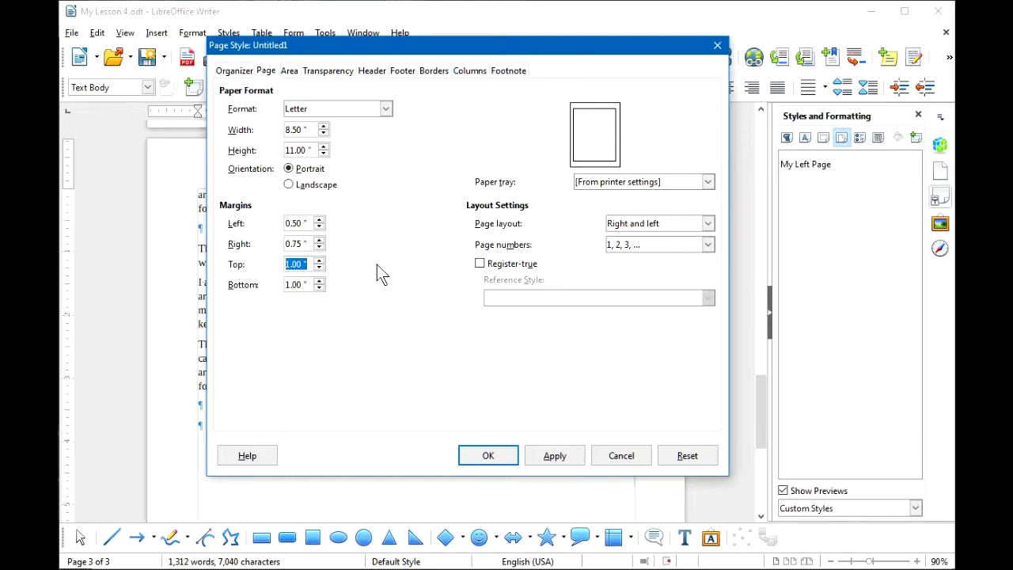
type(".5")
key("Tab")
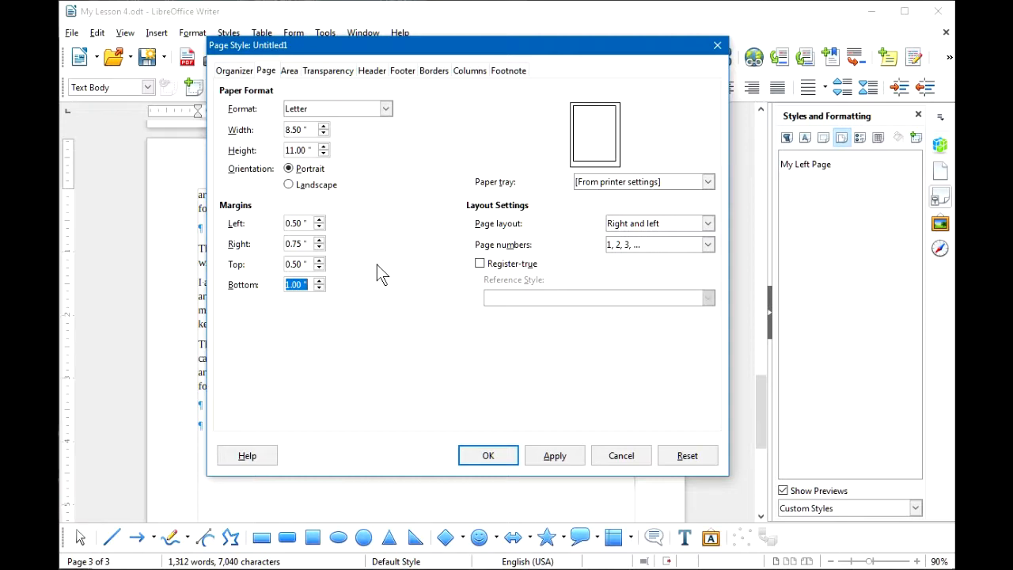
type(".5")
key("Tab")
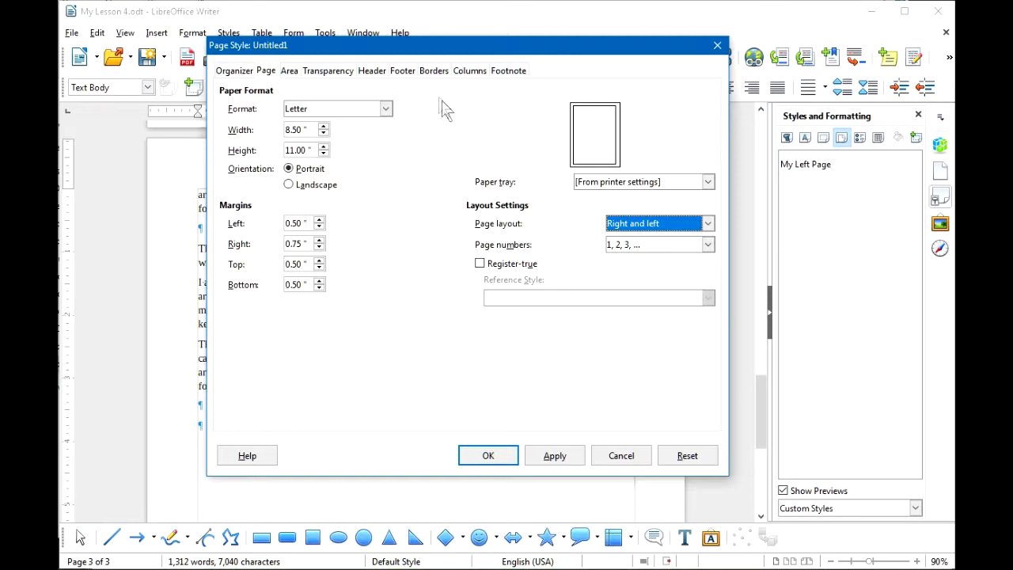
- Turn on the header and footer for the My Left Page style and save the style
left_click(377, 72)
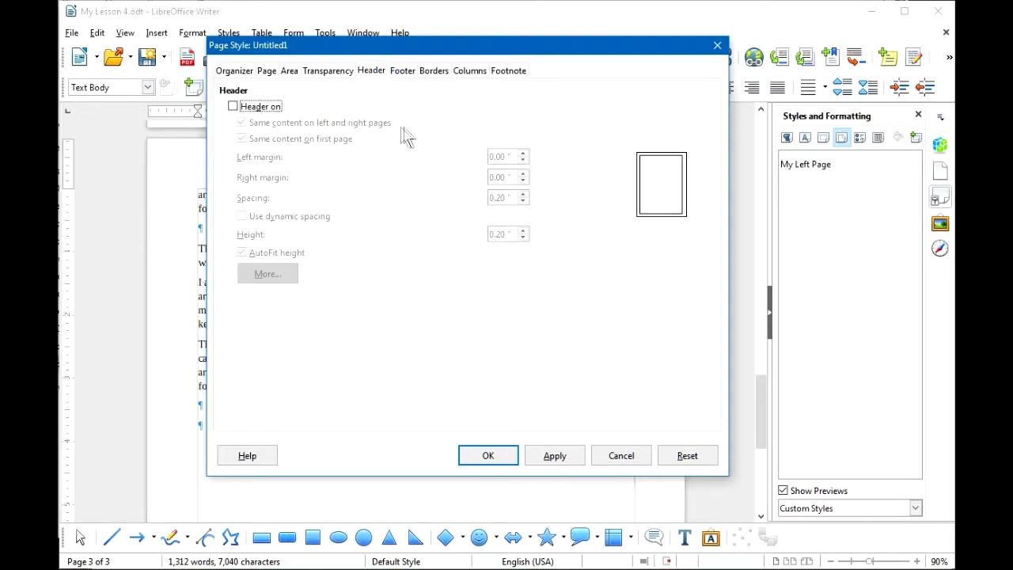
left_click(234, 106)
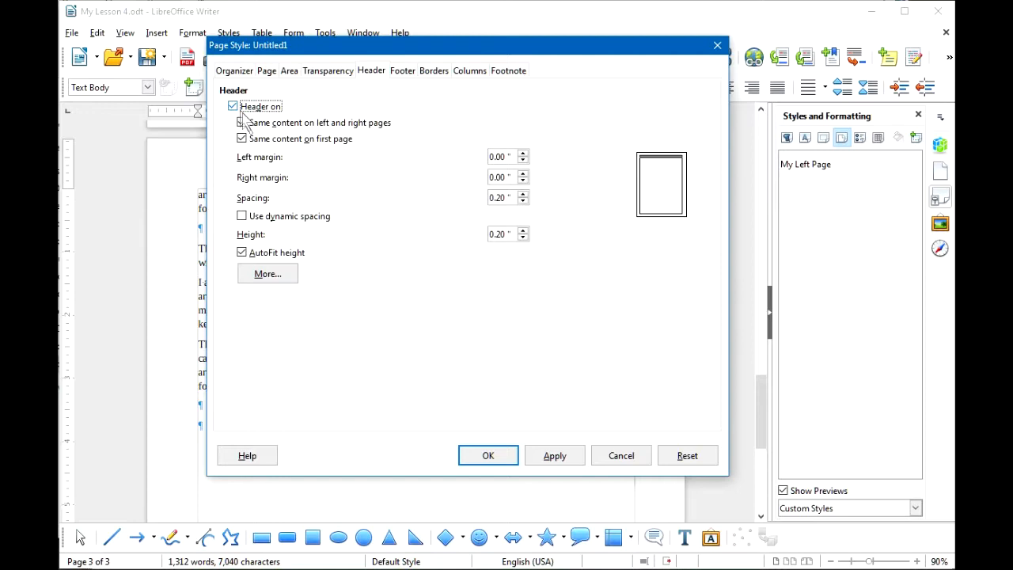
left_click(404, 70)
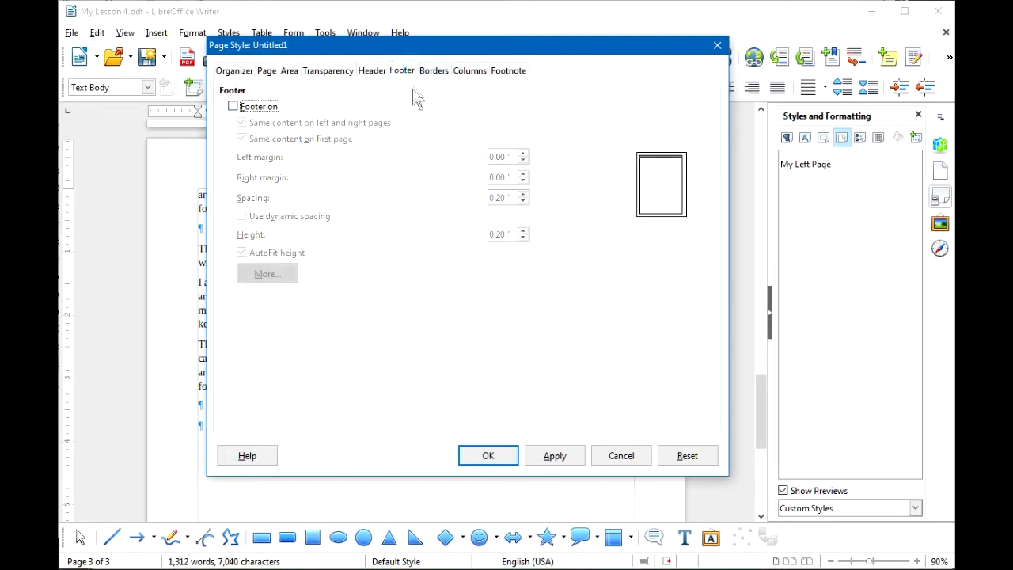
left_click(233, 106)
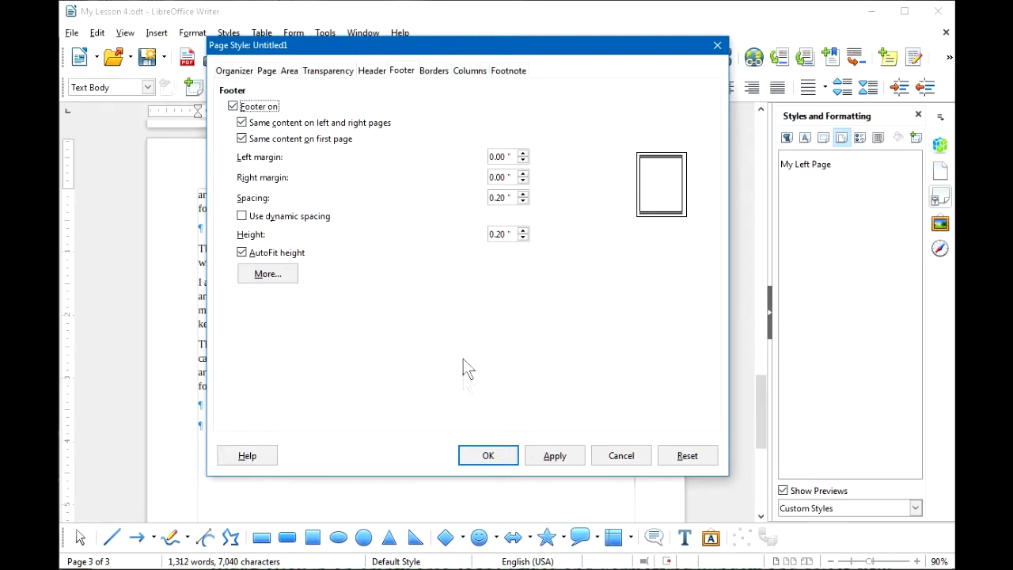
left_click(488, 456)
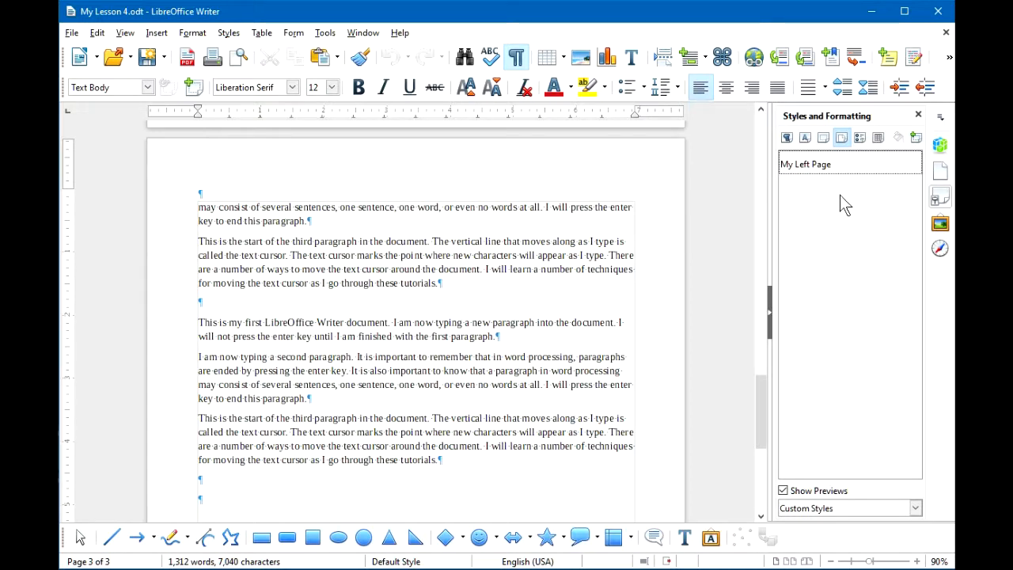
- Create a new custom page style named My Right Page with My Left Page as its next style
right_click(837, 237)
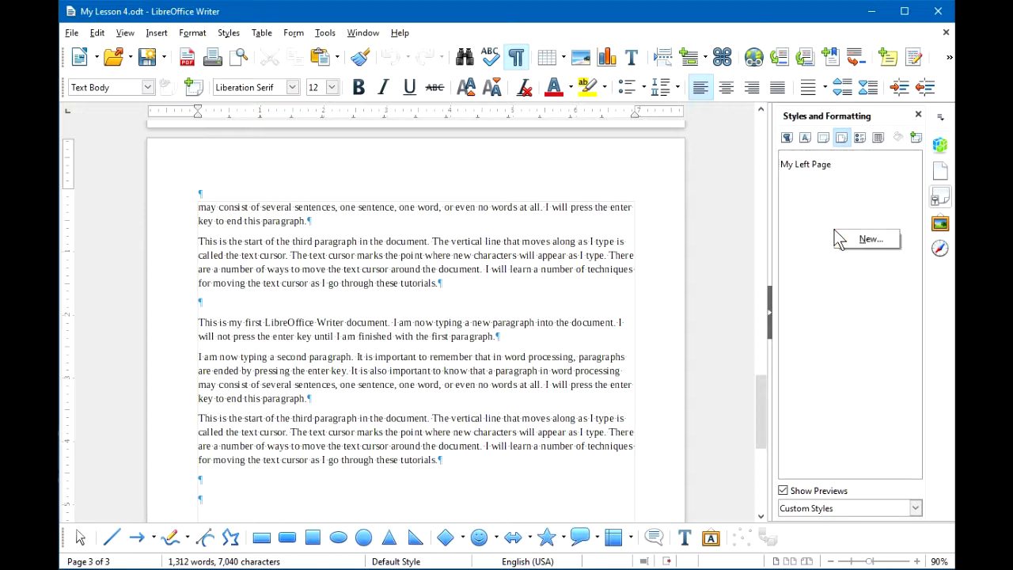
left_click(871, 239)
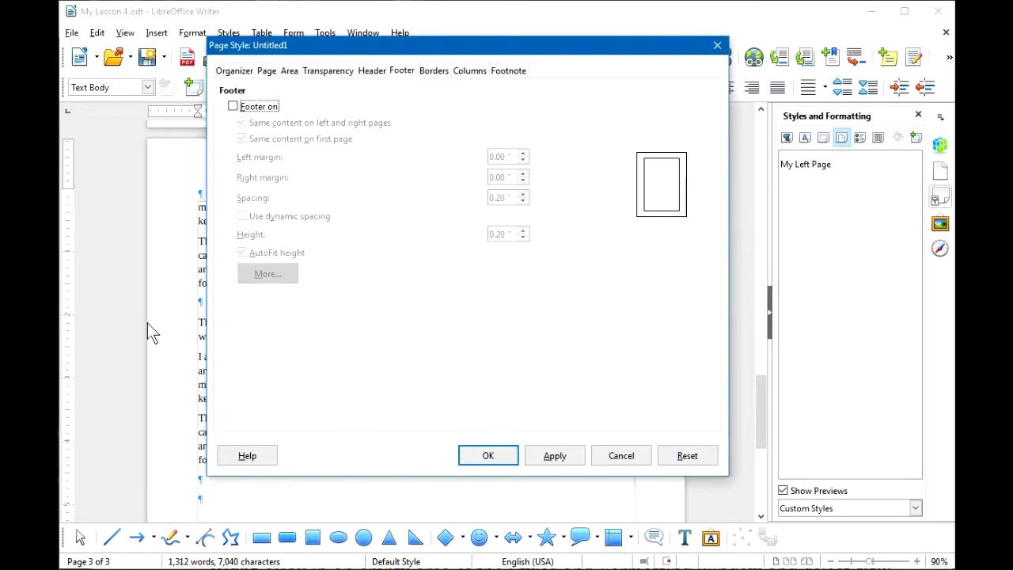
left_click(224, 71)
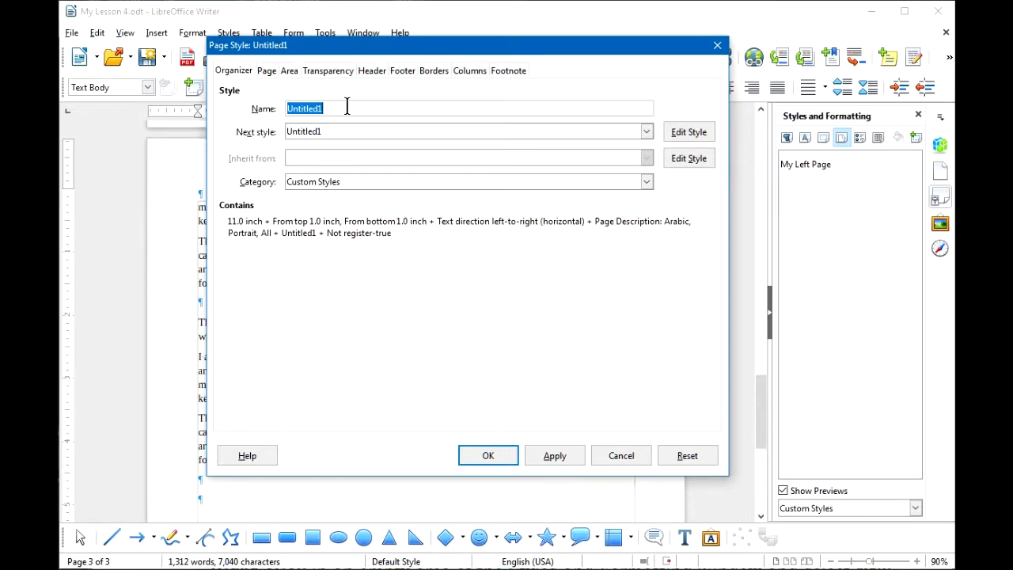
type("My Right Page")
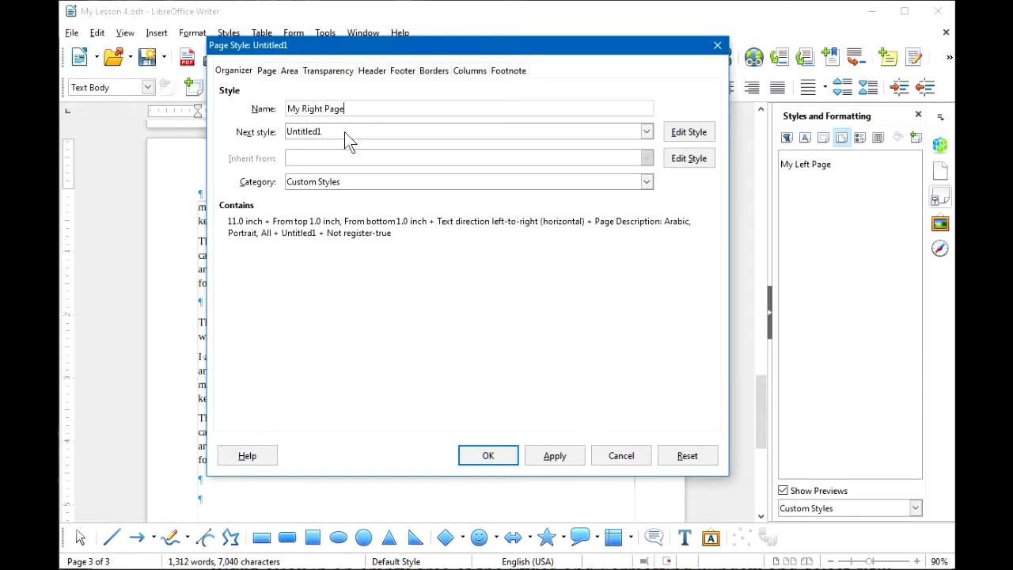
left_click(648, 132)
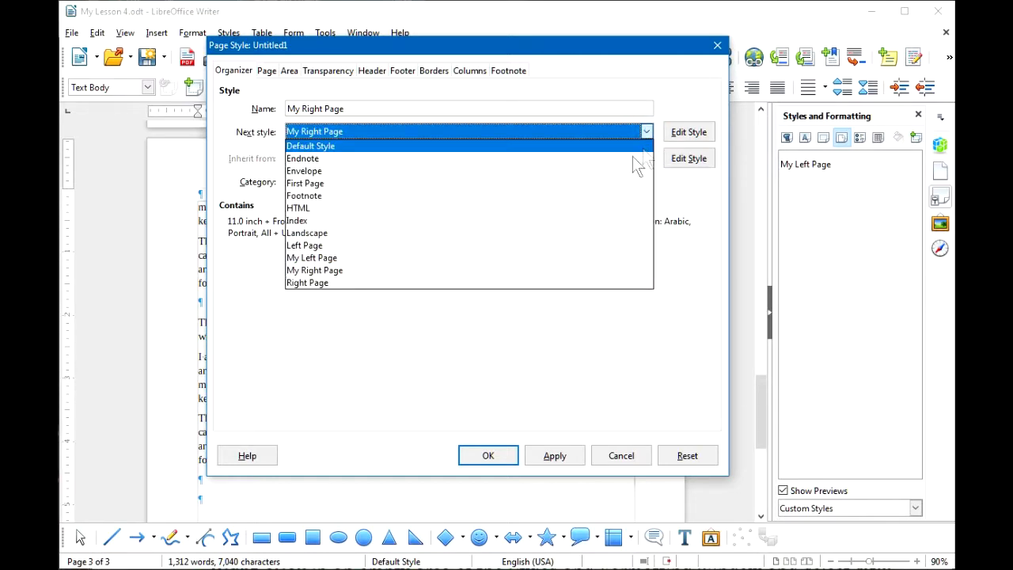
left_click(328, 257)
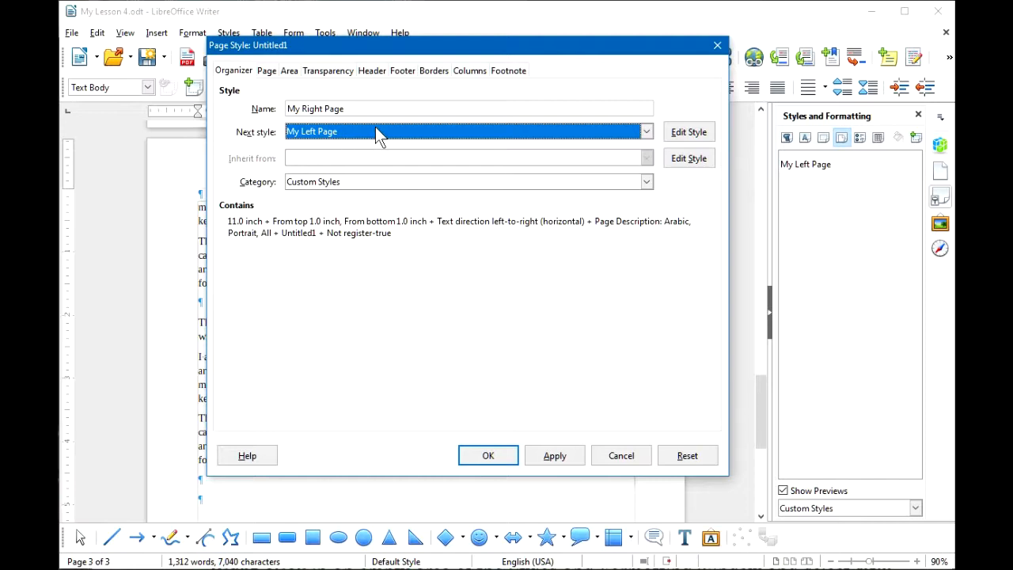
- Set the My Right Page margins to 0.75" left and 0.50" right, top and bottom
left_click(266, 71)
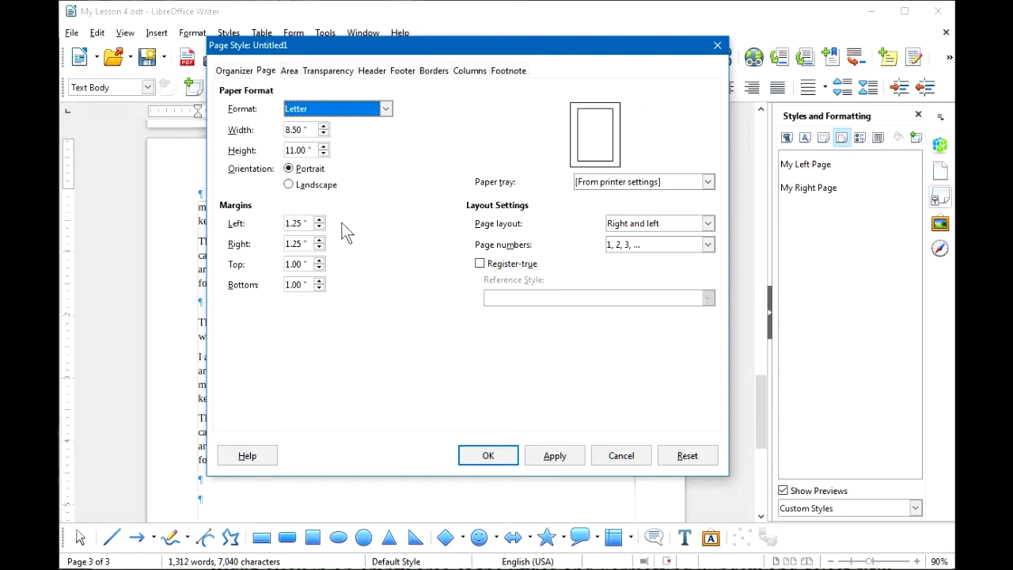
left_click_drag(314, 223, 274, 223)
type(".75")
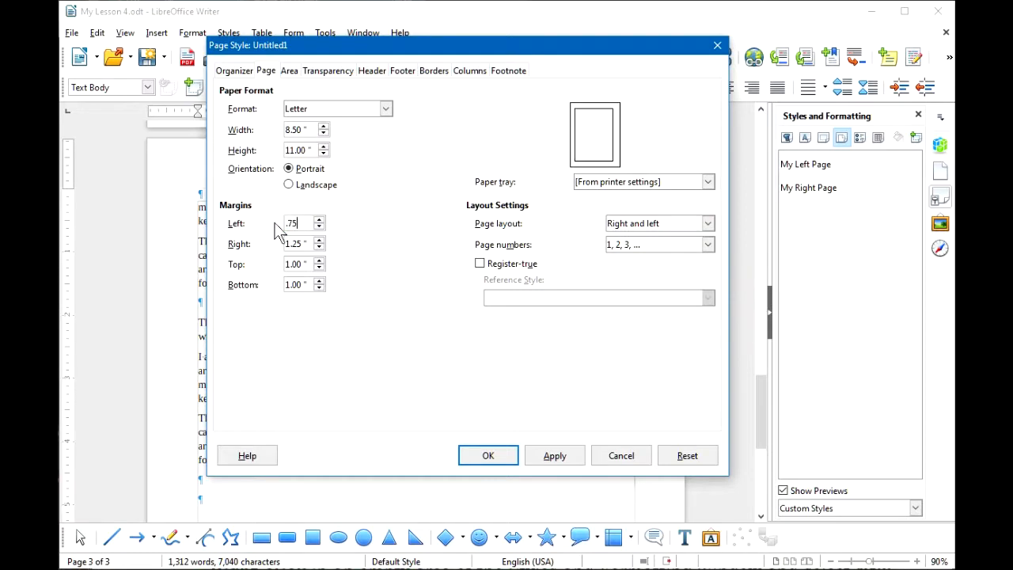
key("Tab")
type(".5")
key("Tab")
type(".5")
key("Tab")
type(".5")
key("Tab")
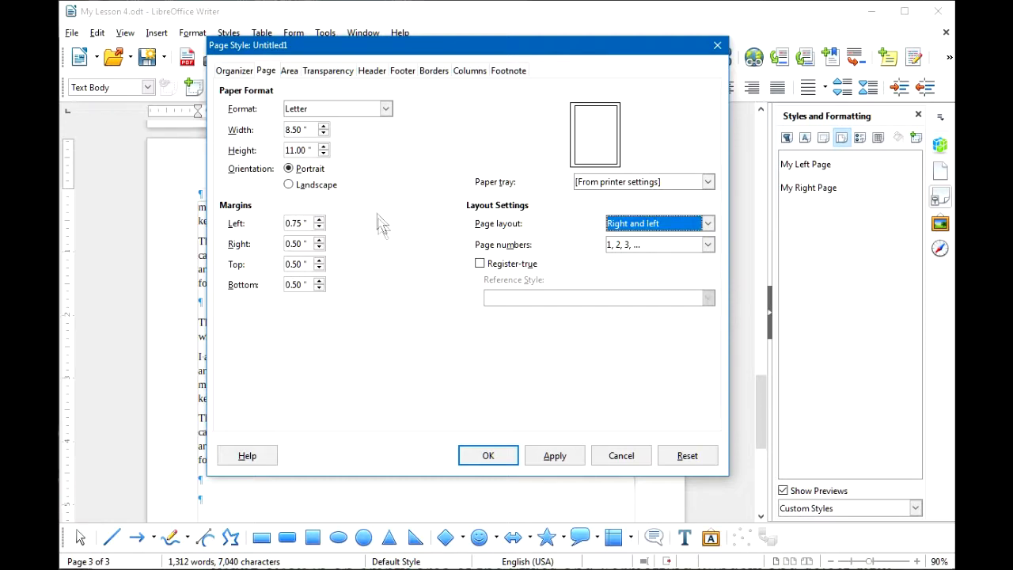
- Turn on the header and footer for the My Right Page style and save the style
left_click(372, 71)
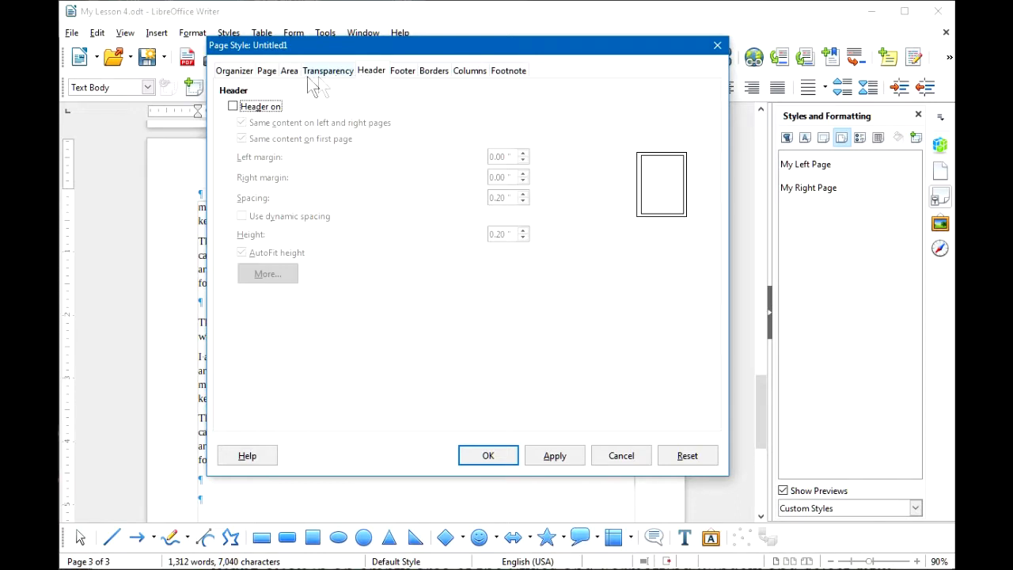
left_click(233, 106)
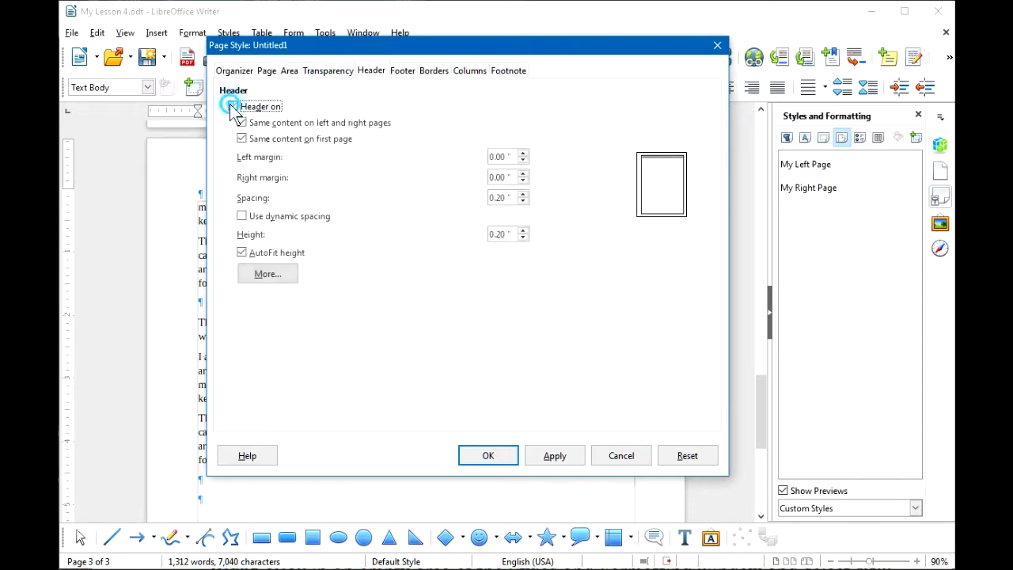
left_click(402, 72)
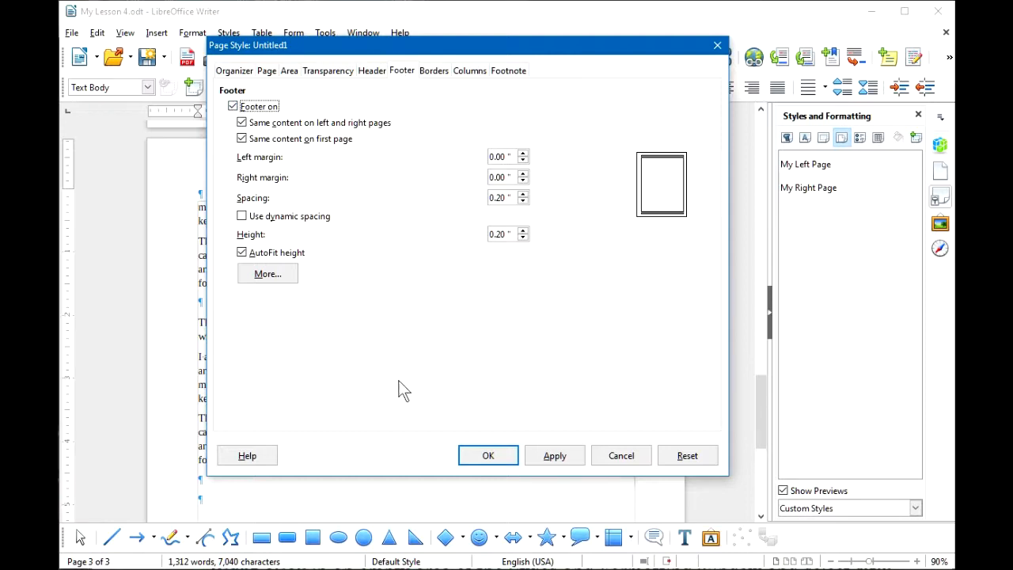
left_click(487, 458)
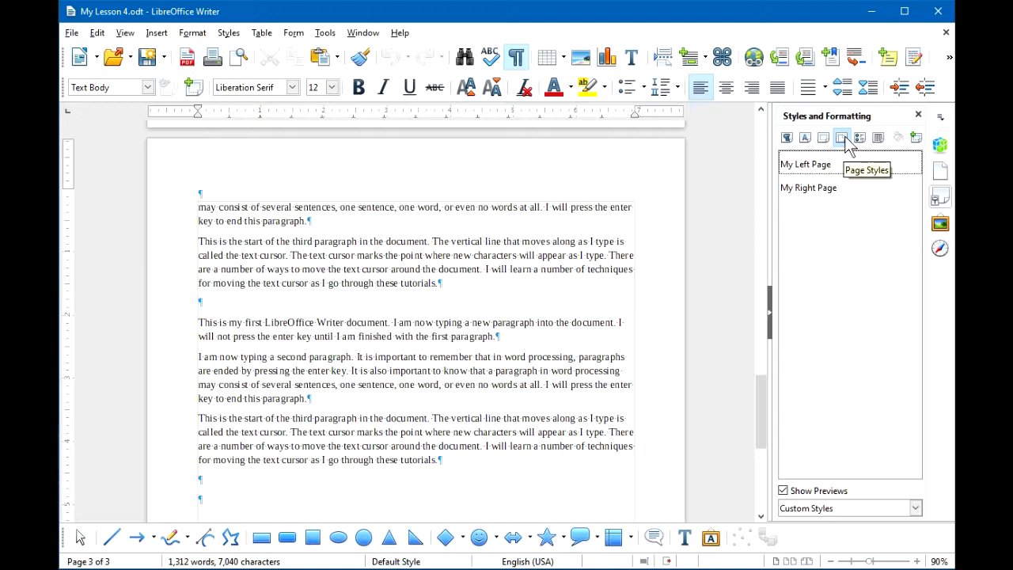
- Create a new custom page style named My First Page with My Left Page as its next style
right_click(835, 269)
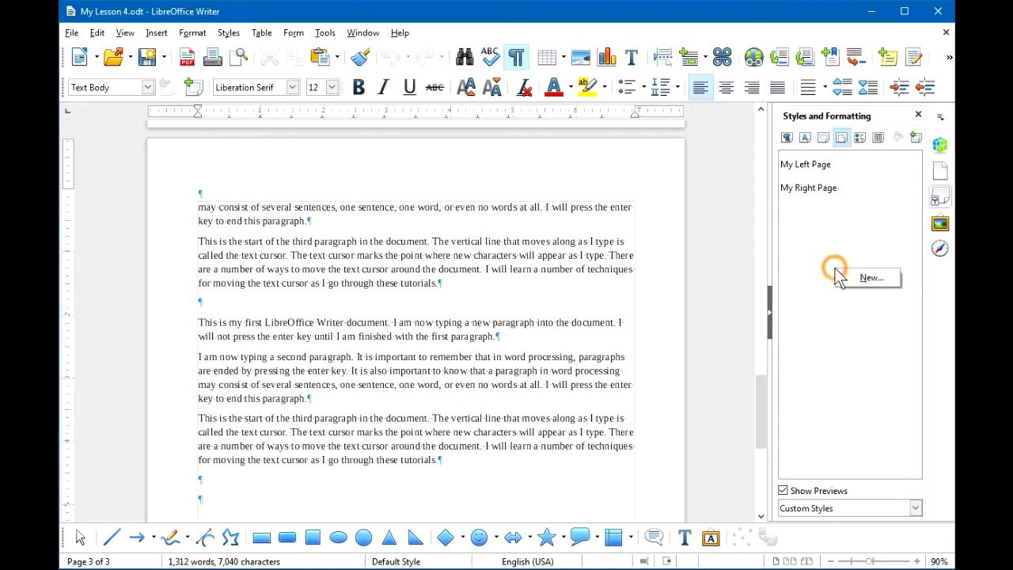
left_click(866, 277)
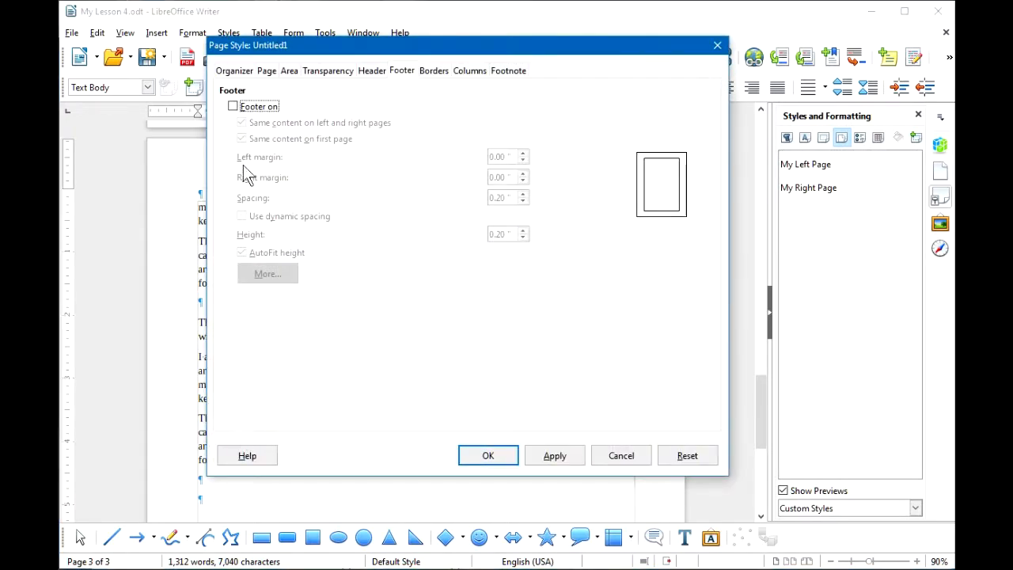
left_click(236, 72)
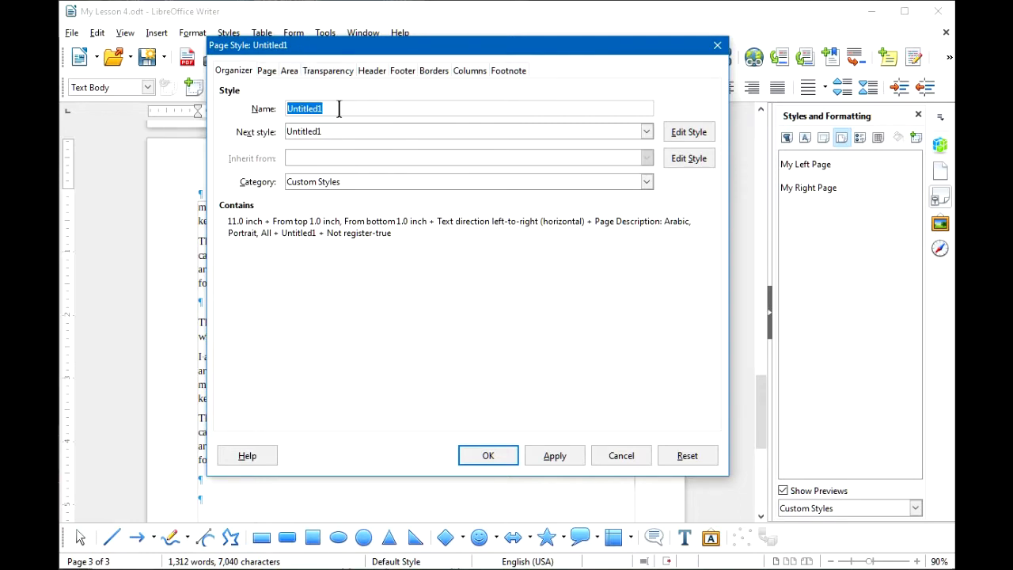
type("My First Page")
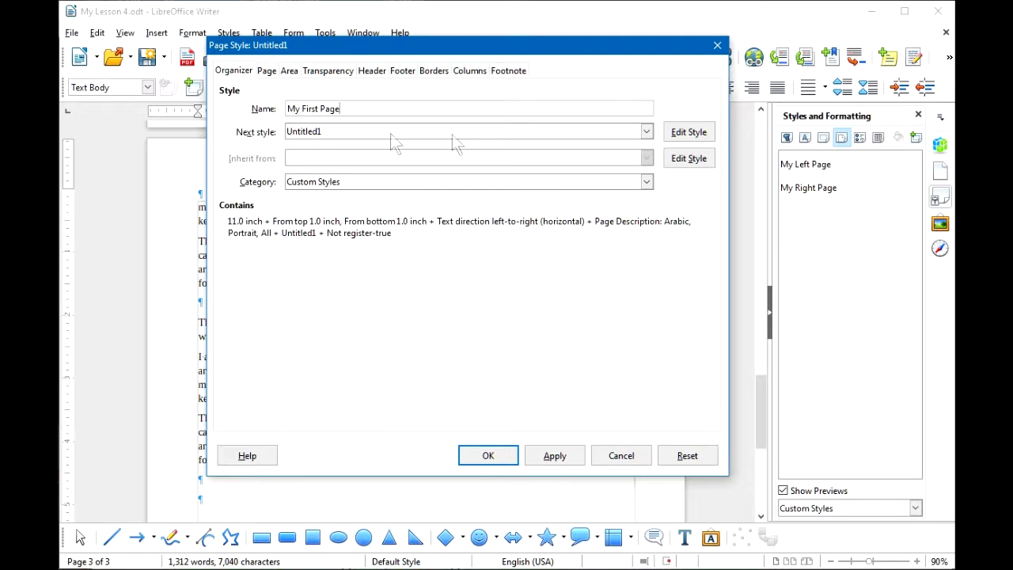
left_click(646, 132)
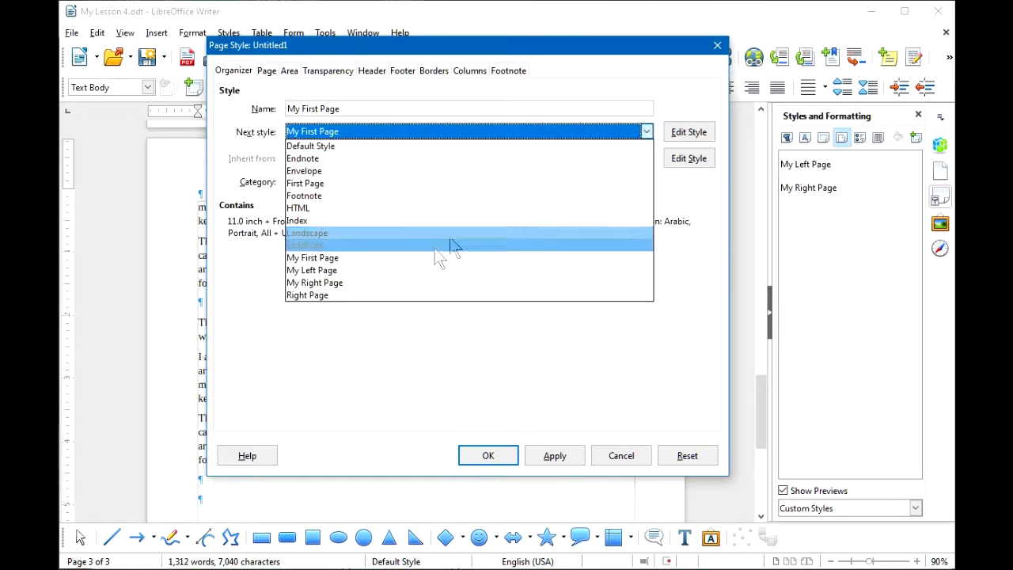
left_click(353, 270)
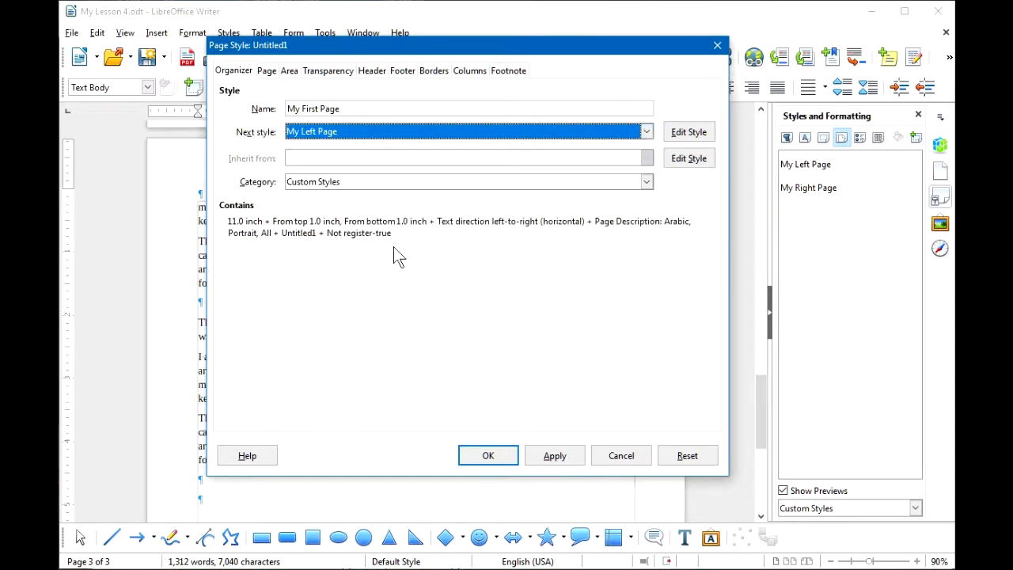
- Set the My First Page margins to 0.75" left and 0.50" right, top and bottom
left_click(267, 71)
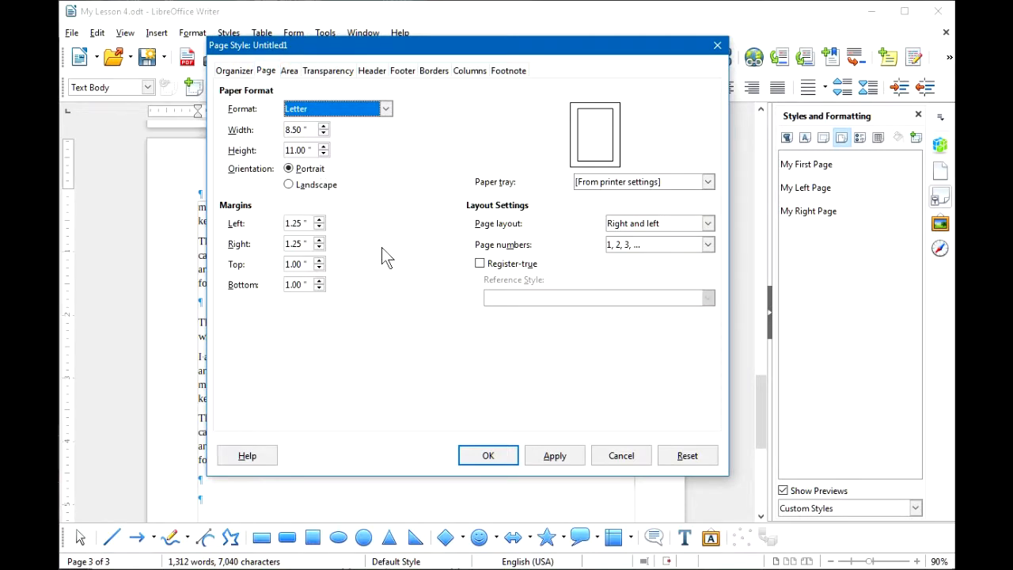
left_click(308, 224)
left_click_drag(309, 223, 267, 224)
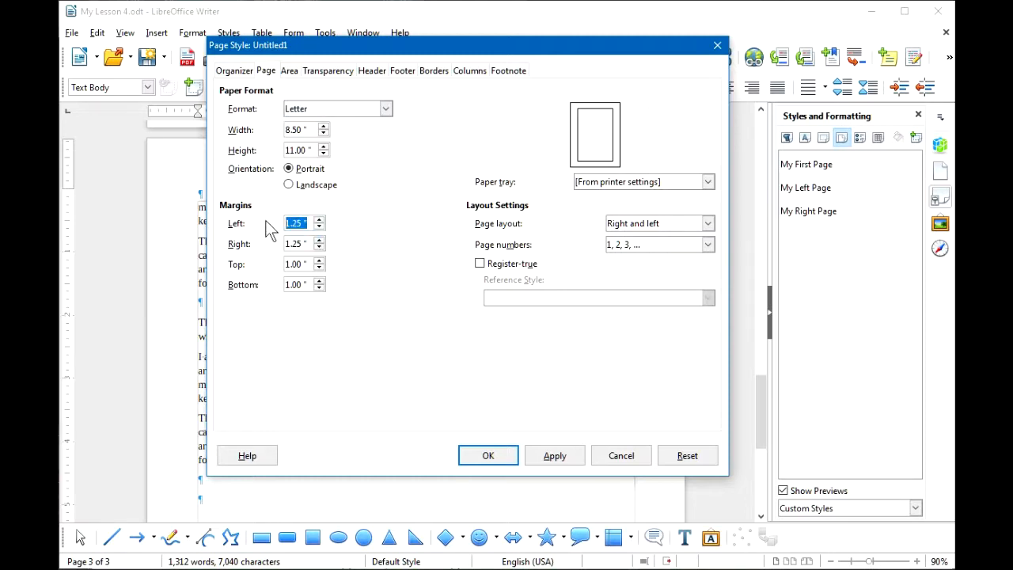
type(".75")
key("Tab")
type(".5")
key("Tab")
type(".5")
key("Tab")
type(".5")
key("Tab")
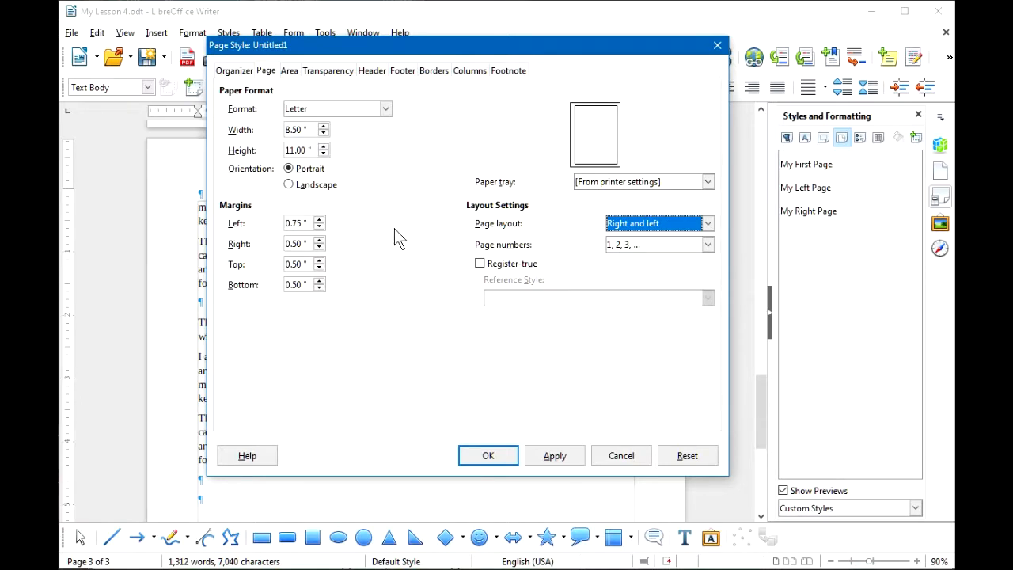
- Turn on only the header for the My First Page style and save the style
left_click(369, 68)
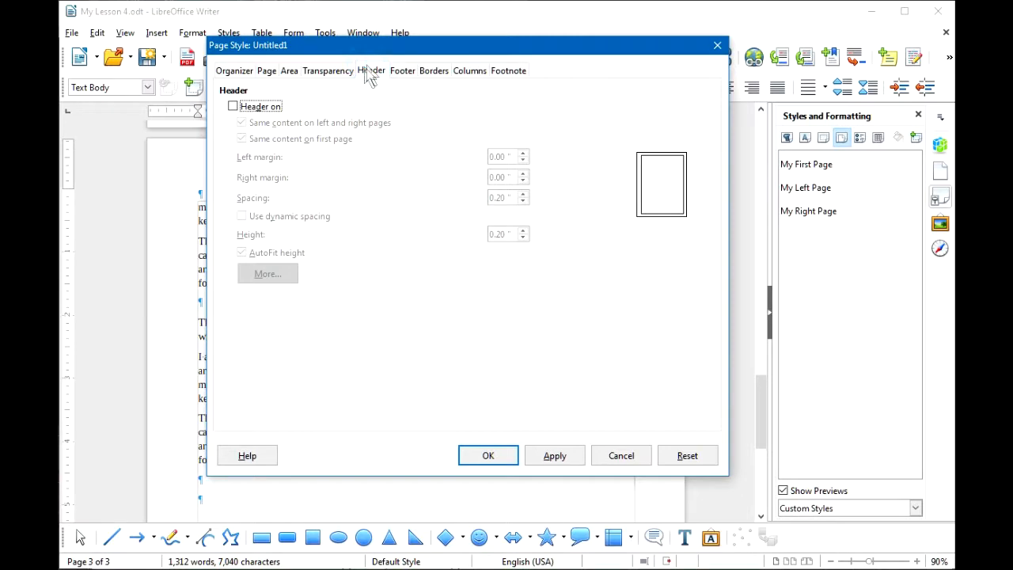
left_click(233, 107)
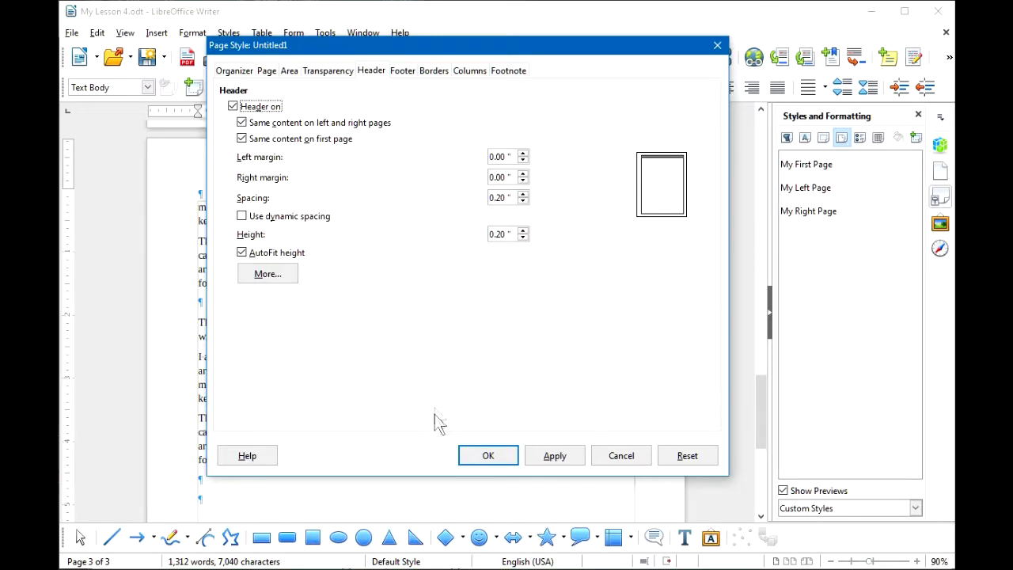
left_click(487, 454)
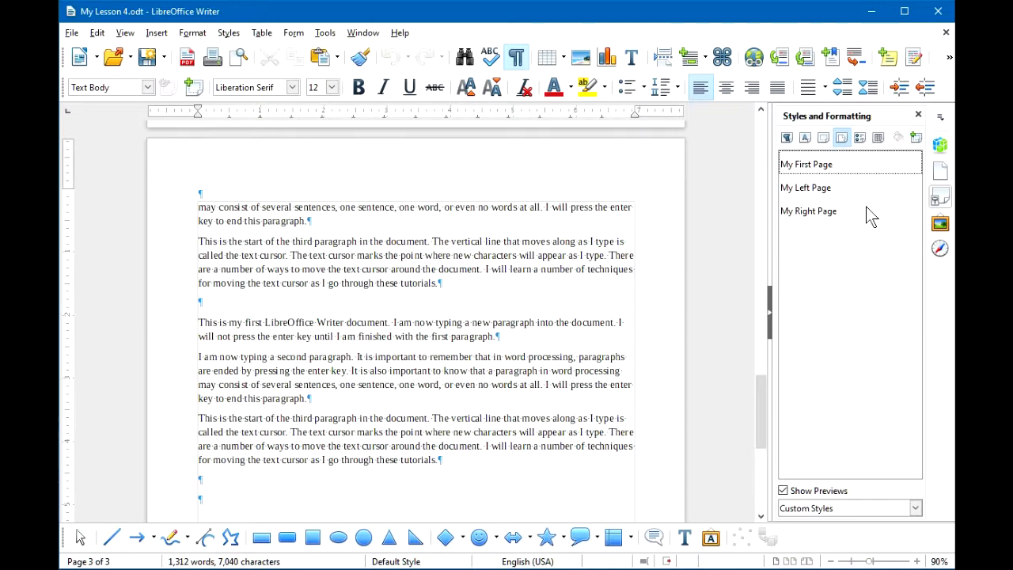
- Set My Right Page as the next style of the My Left Page style and save the style
left_click(815, 191)
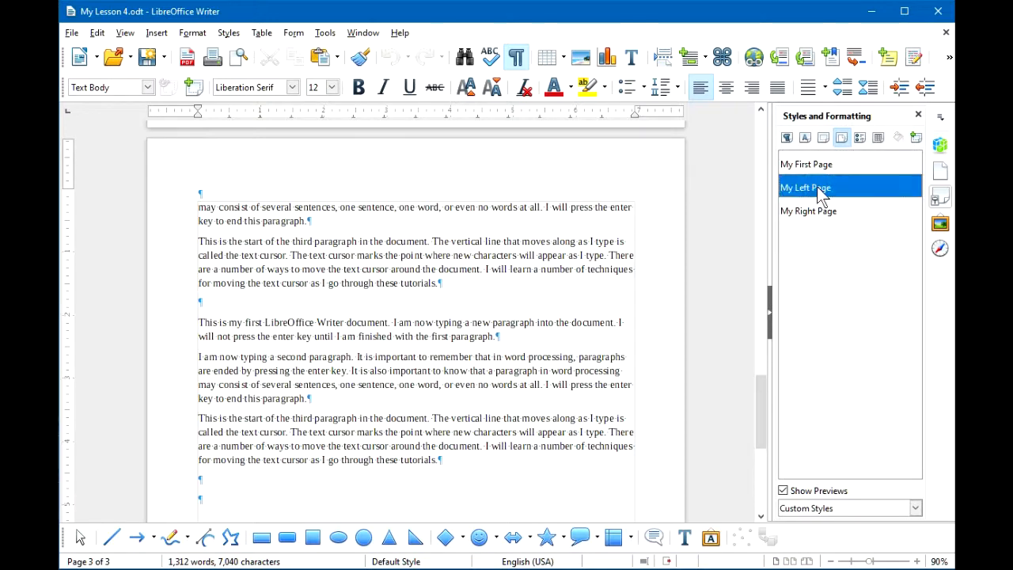
right_click(817, 188)
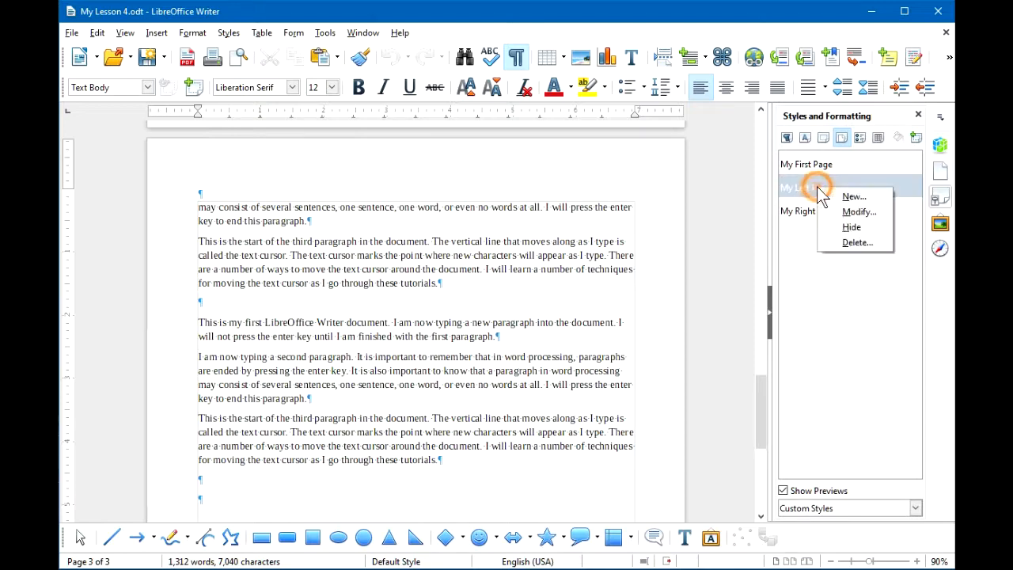
left_click(864, 216)
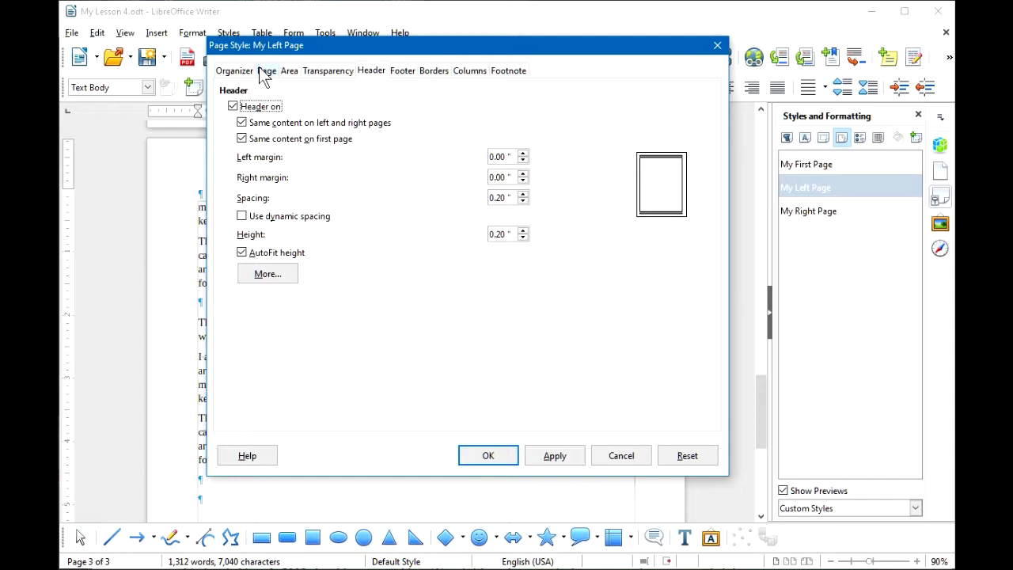
left_click(237, 71)
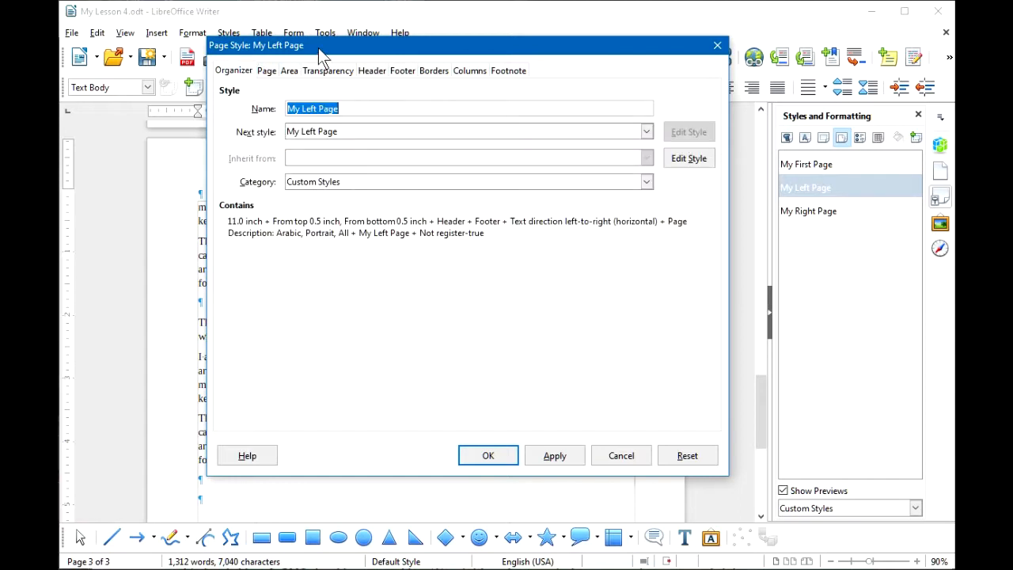
left_click(646, 133)
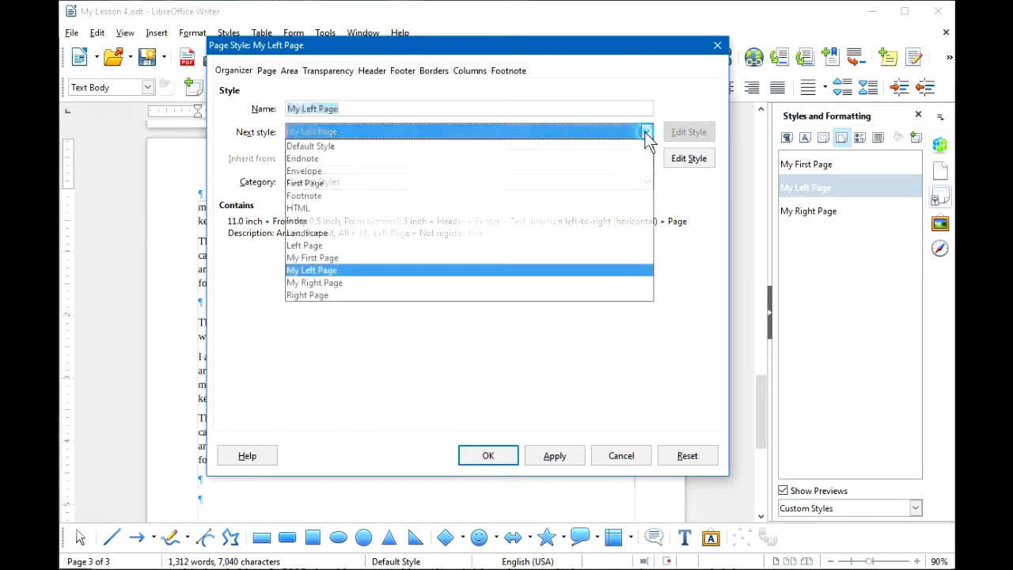
left_click(346, 283)
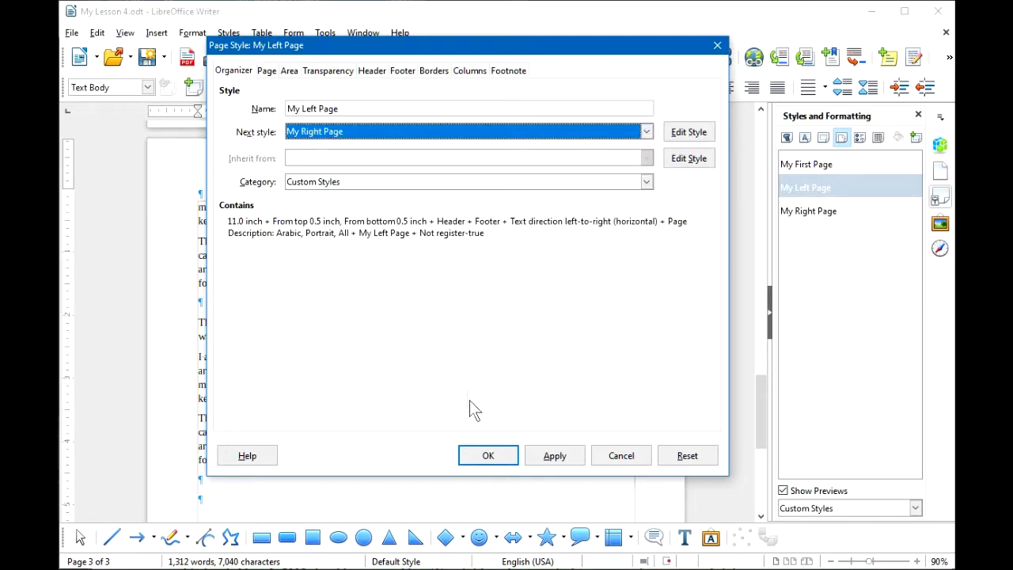
left_click(488, 456)
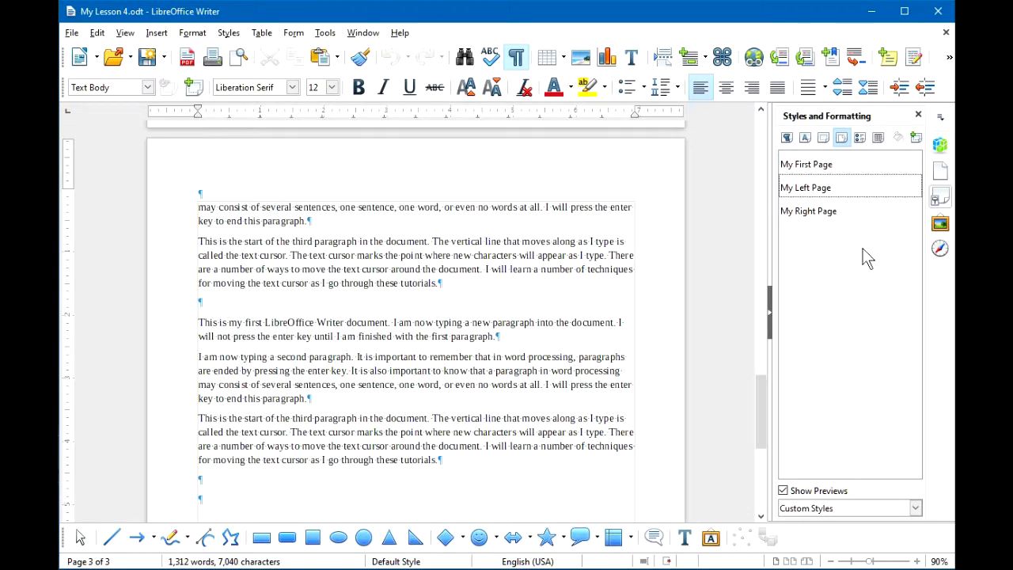
- Apply the My First Page style to the first page of the document
left_click(461, 286)
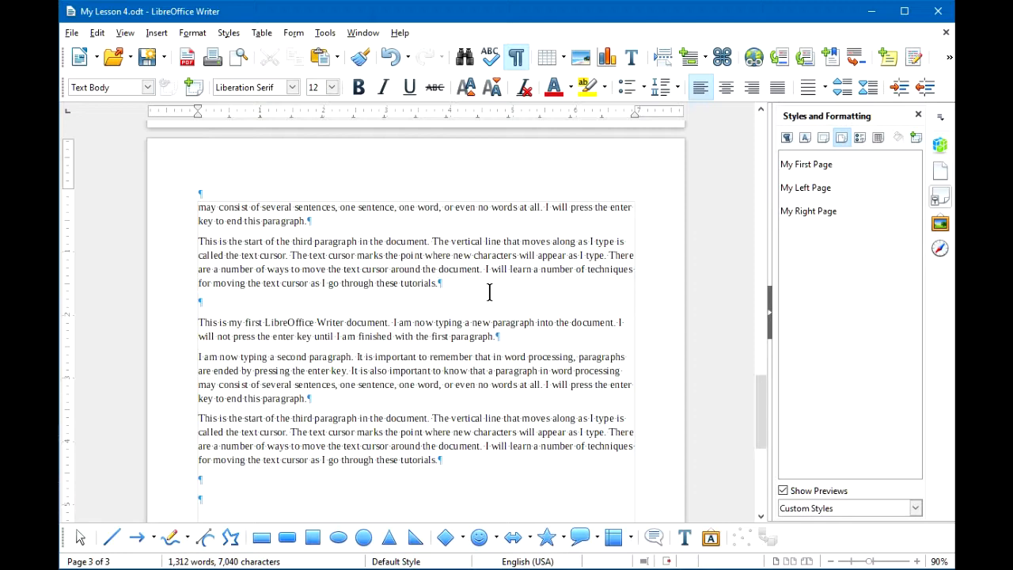
key("ctrl+Home")
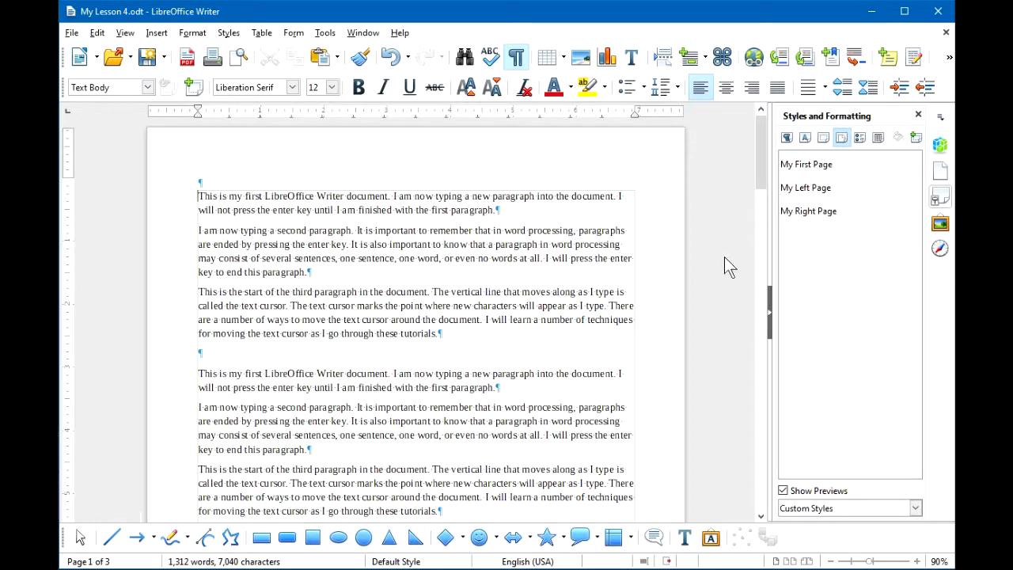
double_click(807, 164)
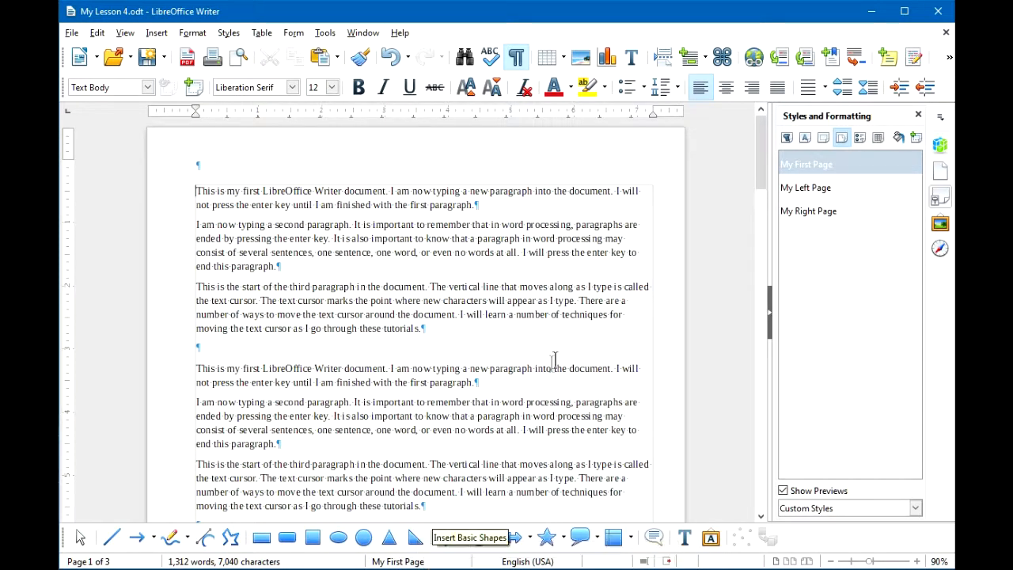
- Check which page styles pages 2 and 3 use, and save the document
scroll(551, 364, "down", 4)
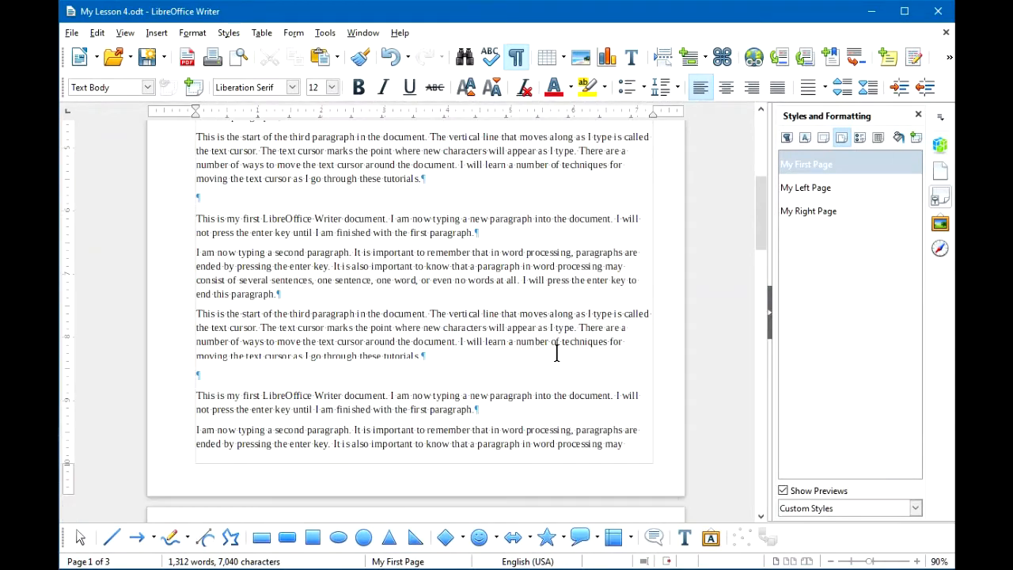
scroll(556, 353, "down", 7)
left_click(396, 366)
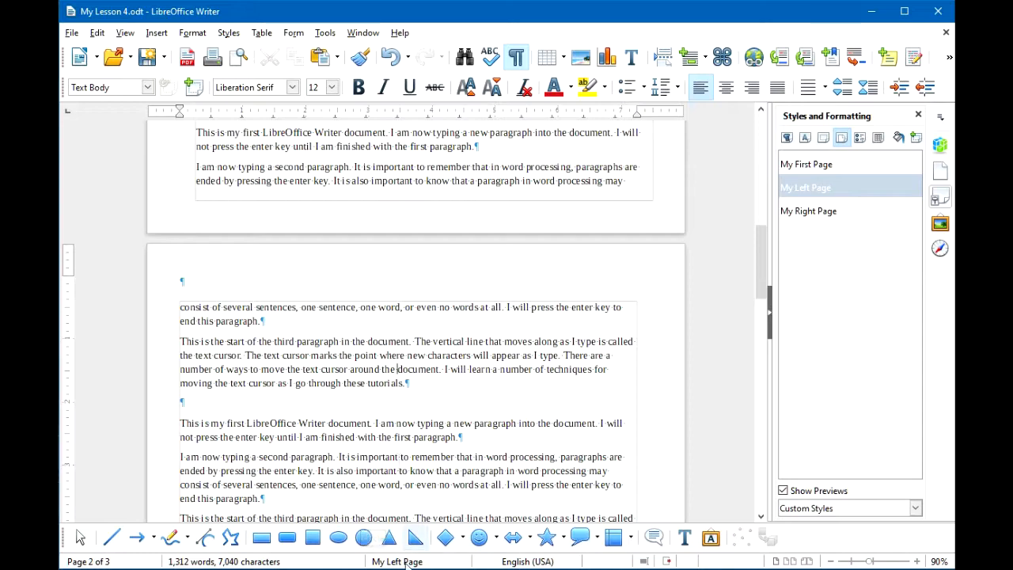
scroll(393, 379, "down", 4)
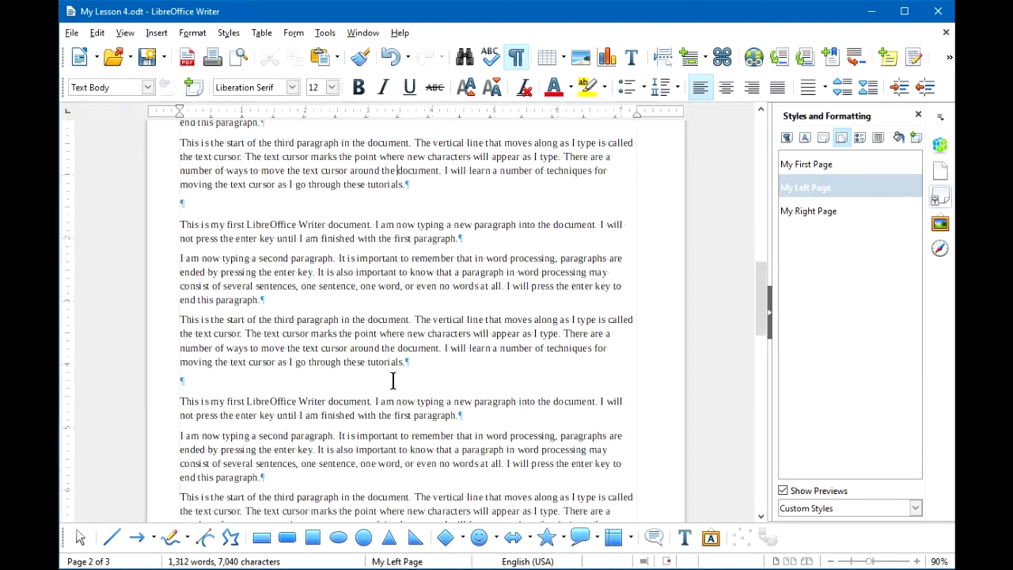
scroll(393, 382, "down", 8)
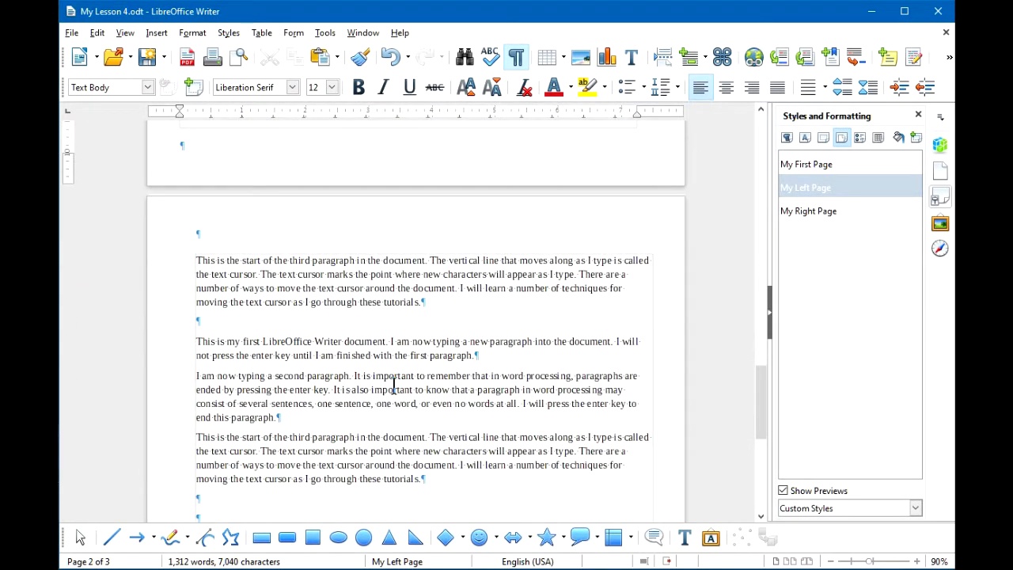
left_click(354, 376)
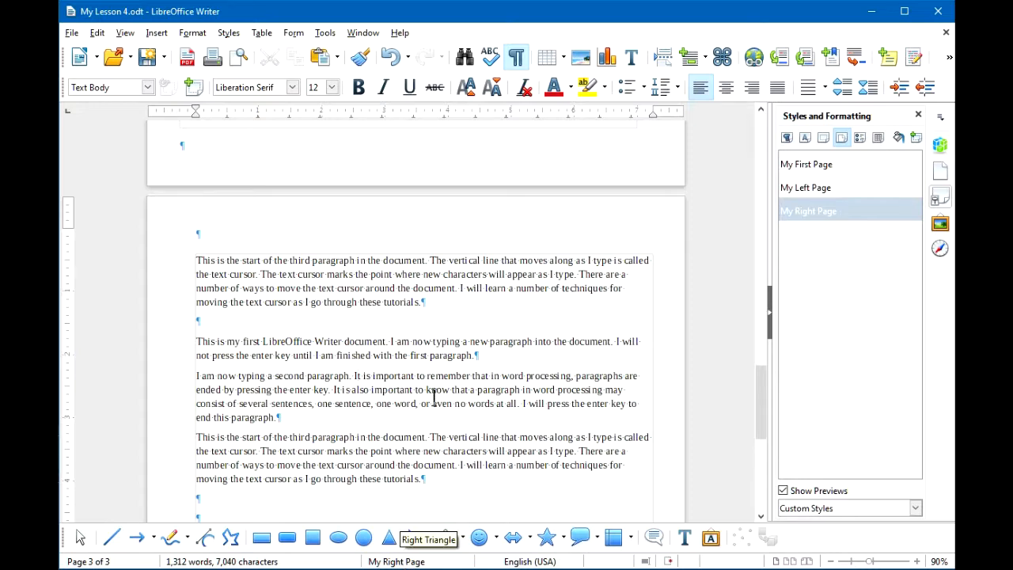
key("ctrl+s")
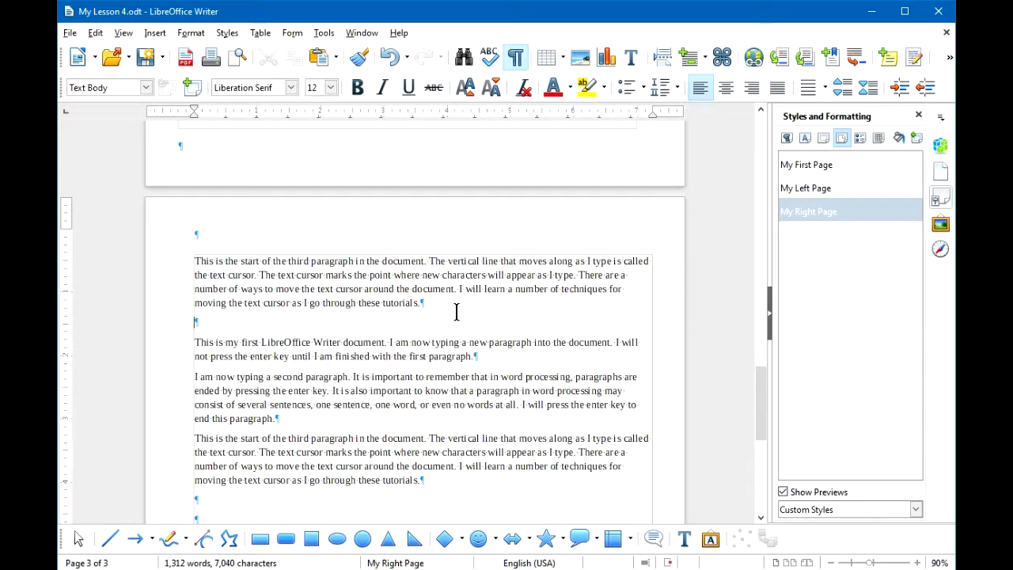
- Enter "My Lesson Four Title" in the header of the first page
key("ctrl+Home")
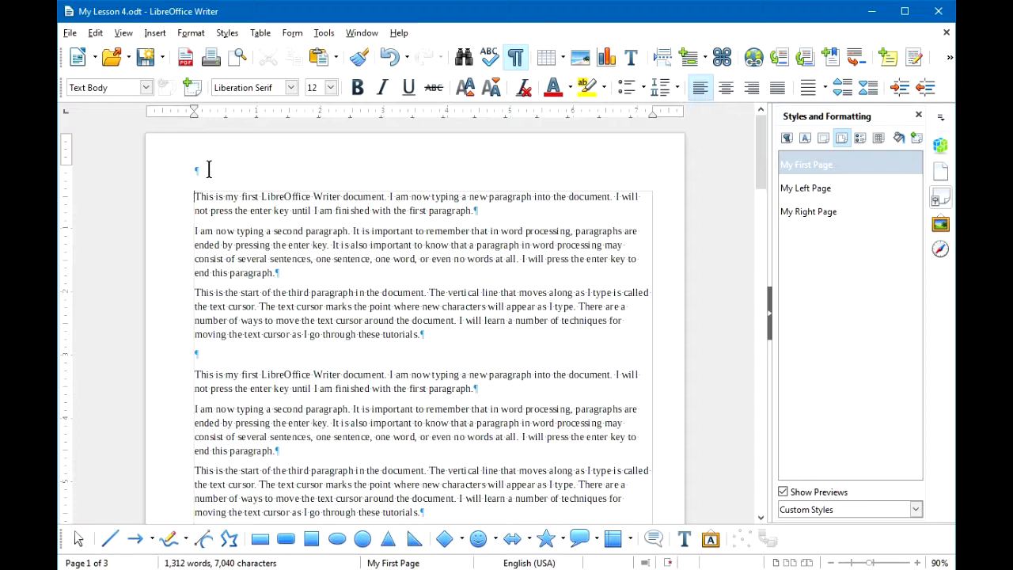
left_click(209, 169)
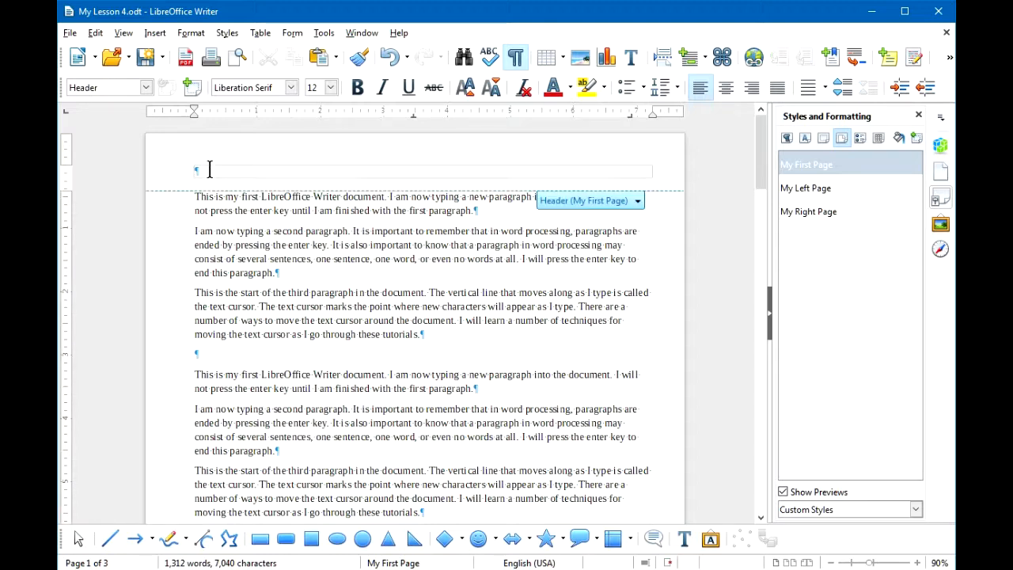
type("My Lesson Four Title")
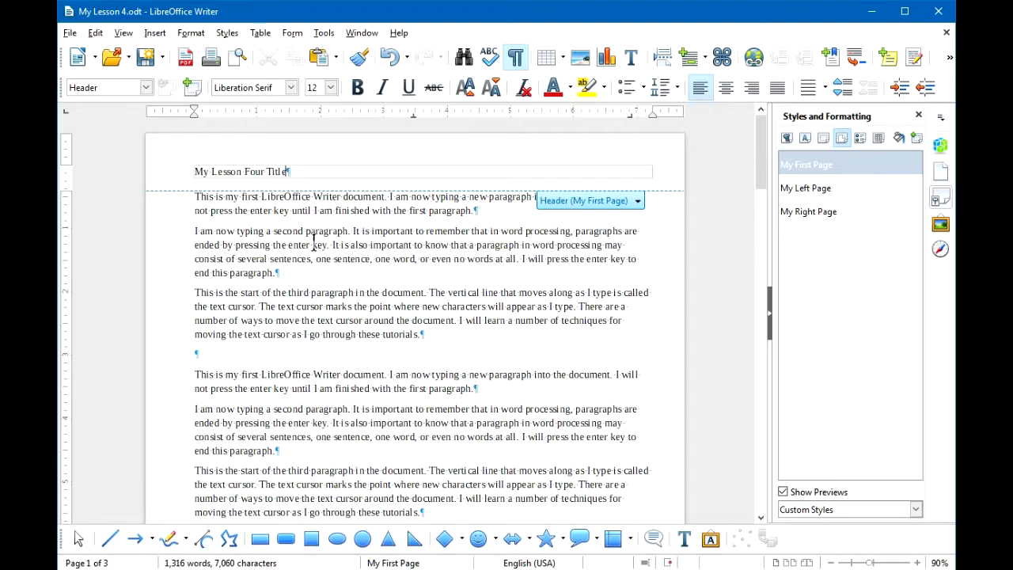
- Enter "My Left Page Header" in the page 2 header and "My Right Page Header" in the page 3 header
scroll(370, 207, "down", 4)
scroll(369, 207, "down", 6)
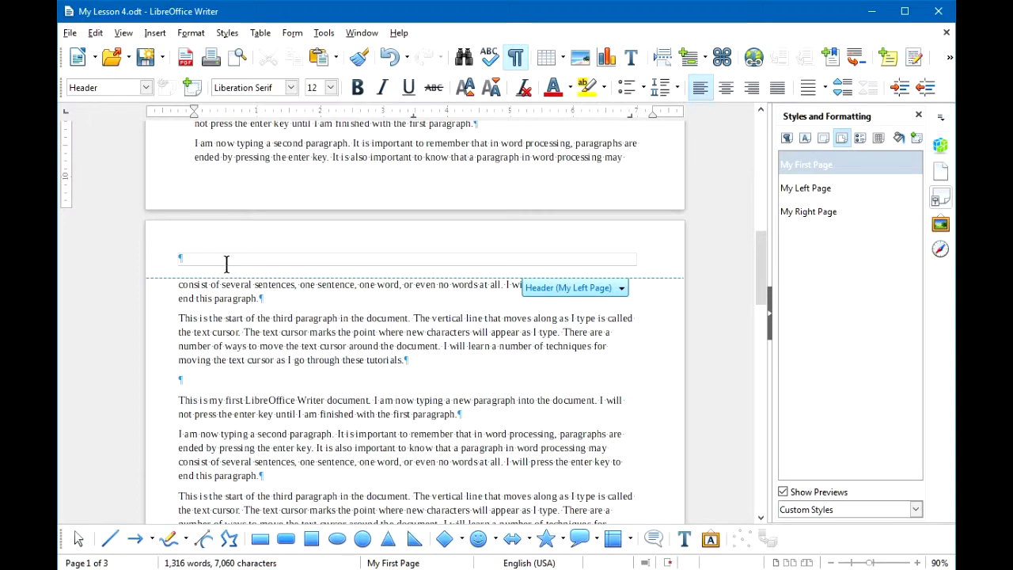
left_click(226, 260)
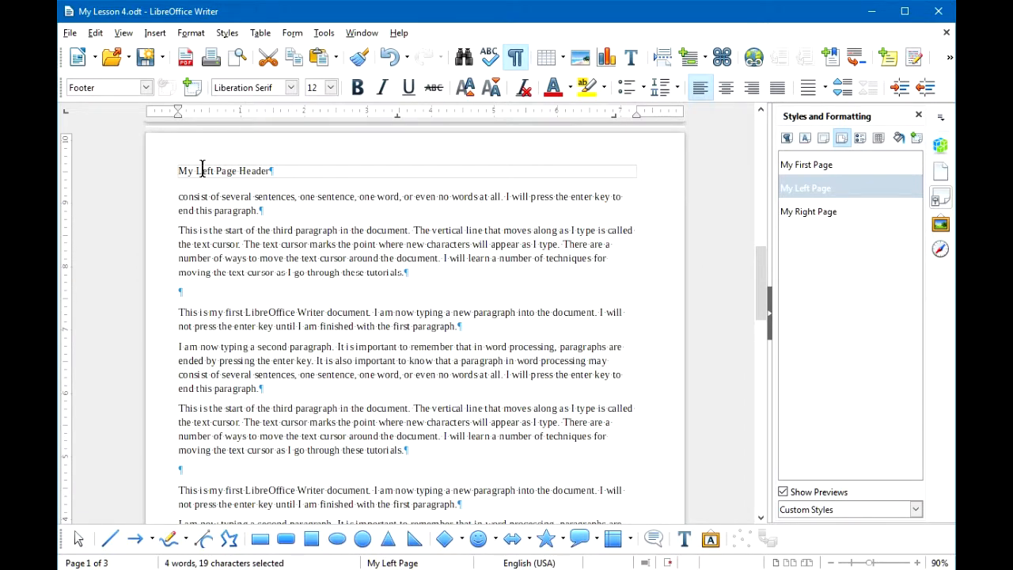
- Enter "Page" followed by a page number field in the My Left Page footer
left_click_drag(761, 260, 746, 379)
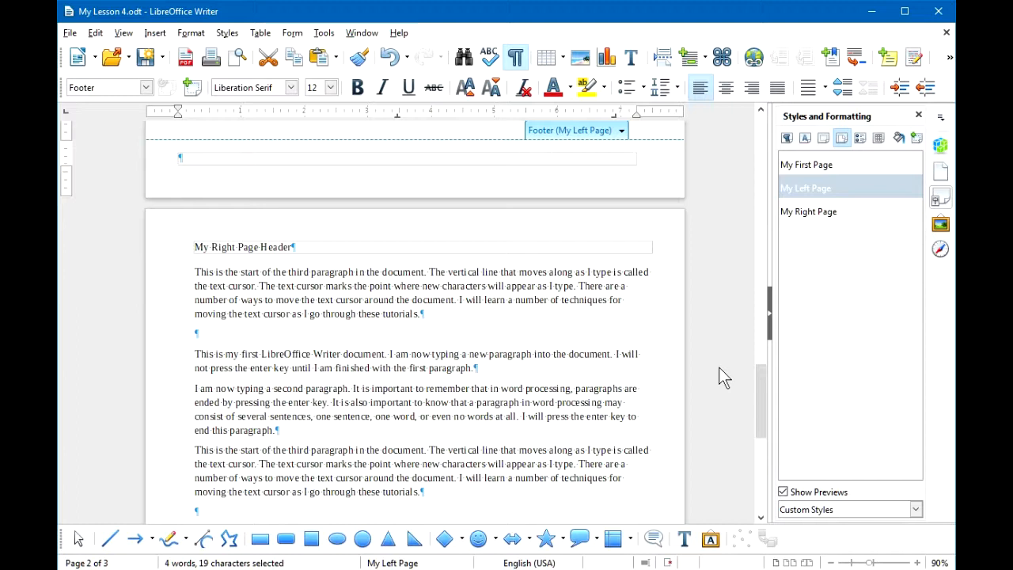
left_click(757, 387)
left_click_drag(757, 386, 733, 362)
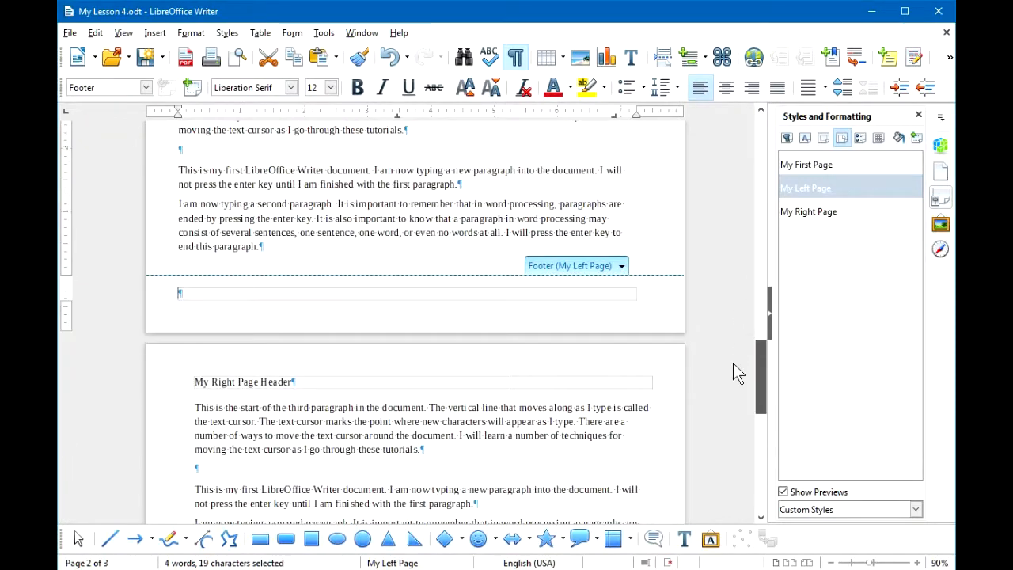
left_click(202, 293)
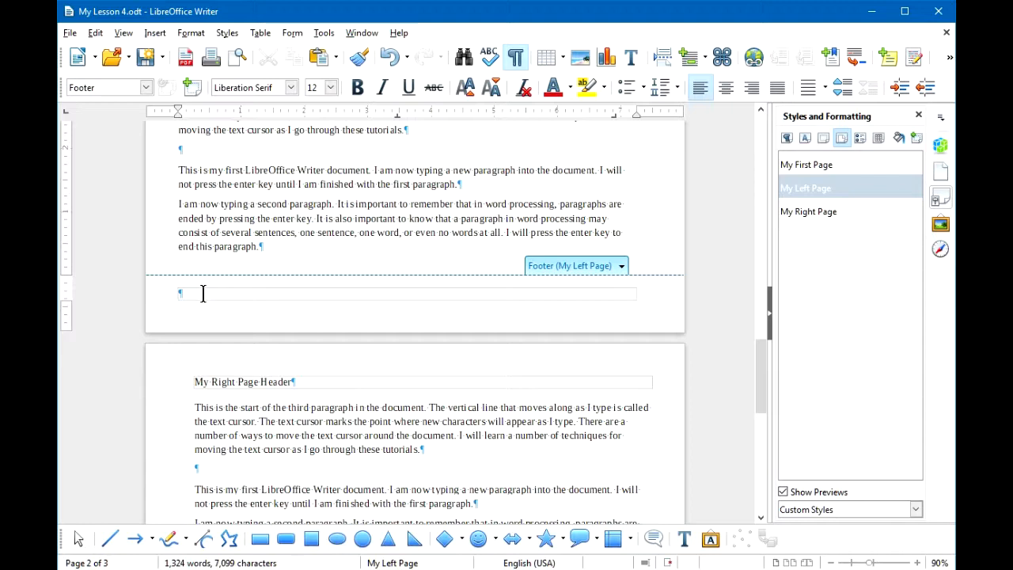
type("Page")
left_click(155, 35)
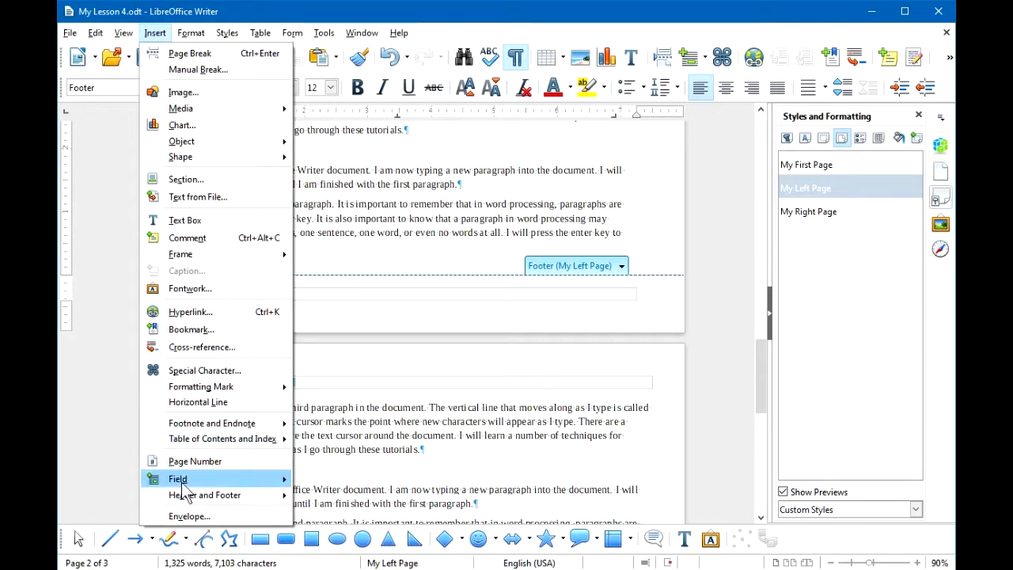
mouse_move(192, 479)
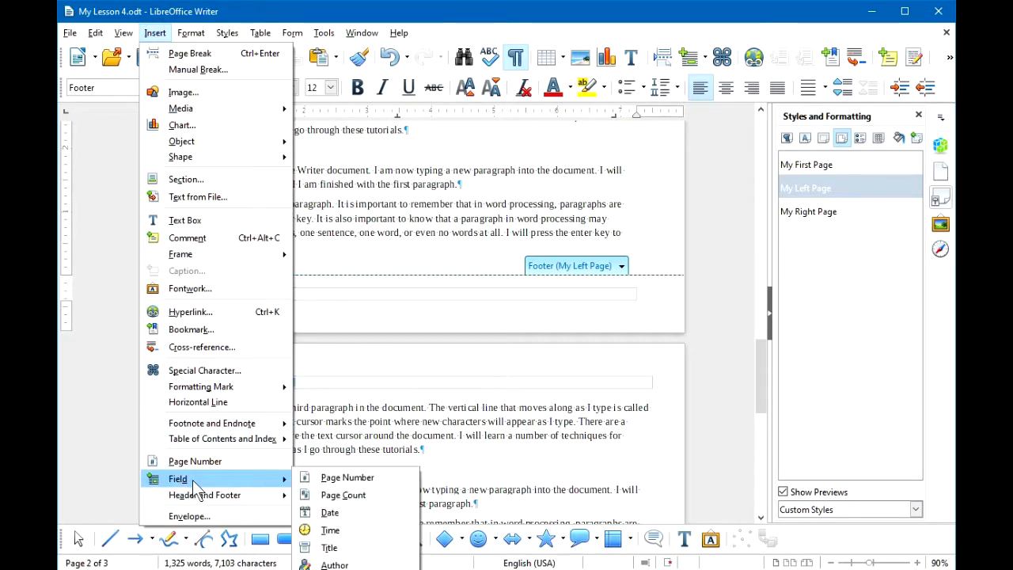
left_click(385, 479)
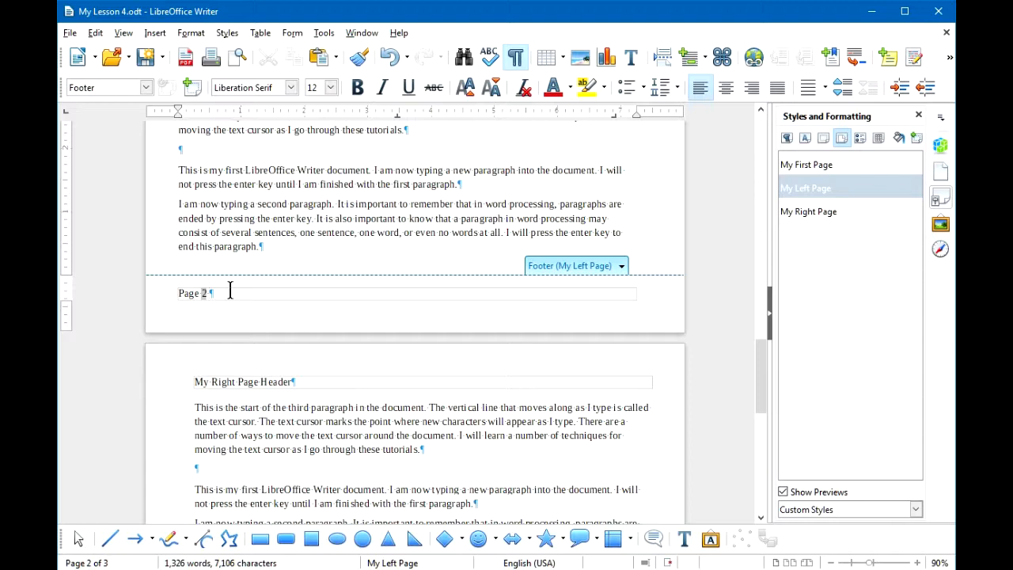
- Add "of" and a page count field after the page number in the My Left Page footer
type("of")
left_click(156, 33)
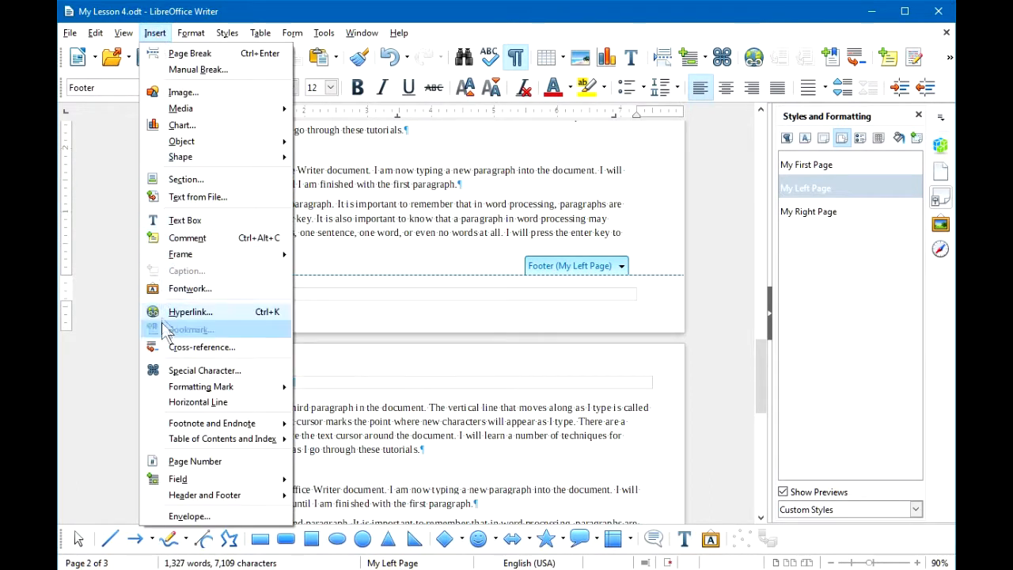
mouse_move(181, 481)
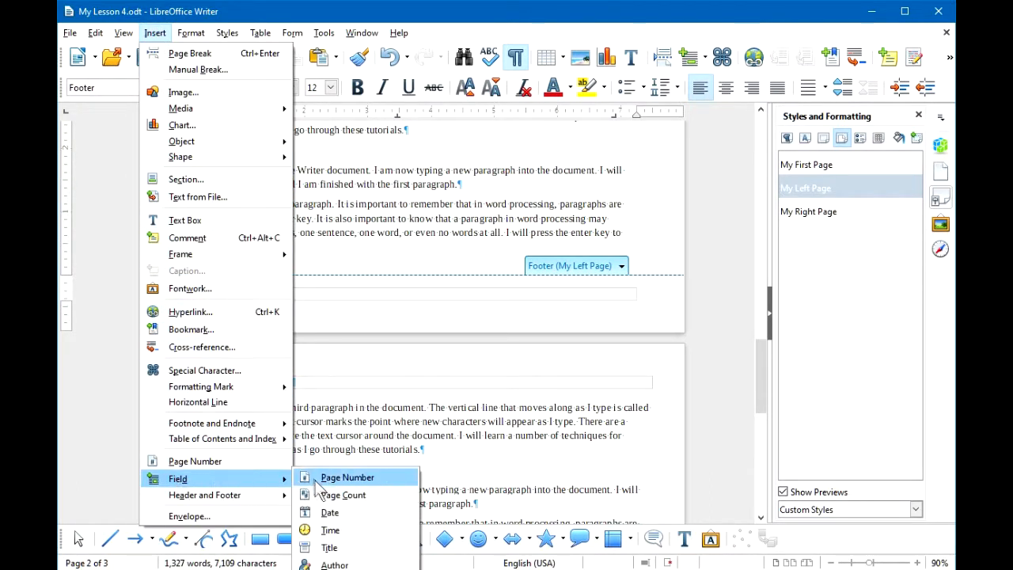
left_click(338, 497)
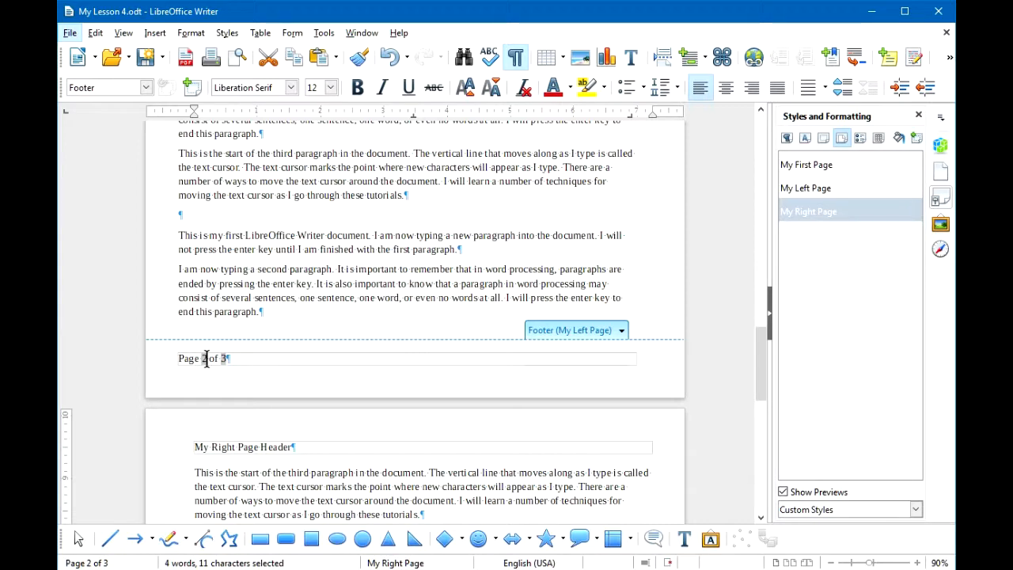
- Copy the whole page number line from the My Left Page footer into the My Right Page footer
left_click(253, 360)
left_click_drag(221, 358, 166, 360)
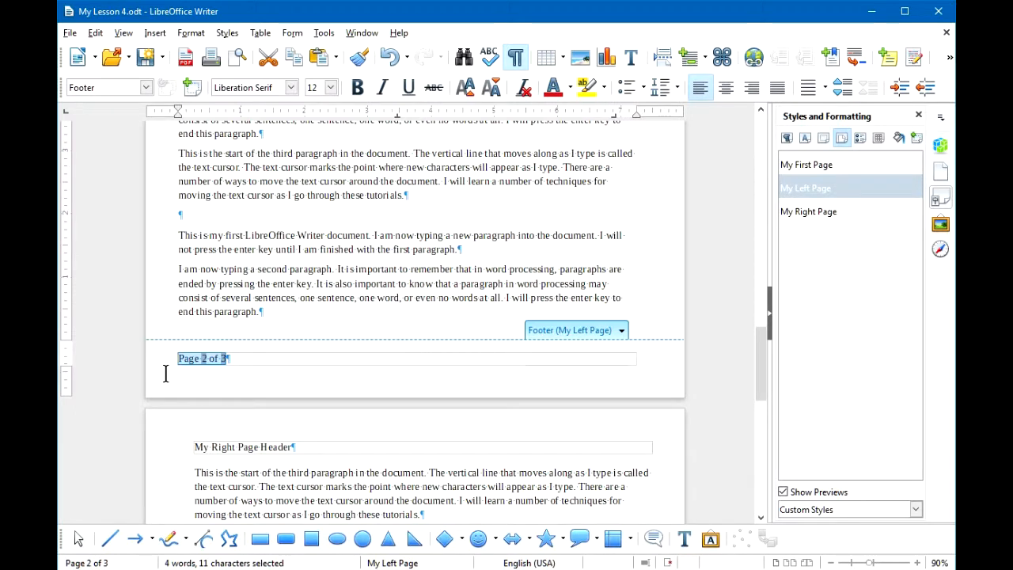
left_click_drag(765, 351, 742, 477)
left_click(215, 474)
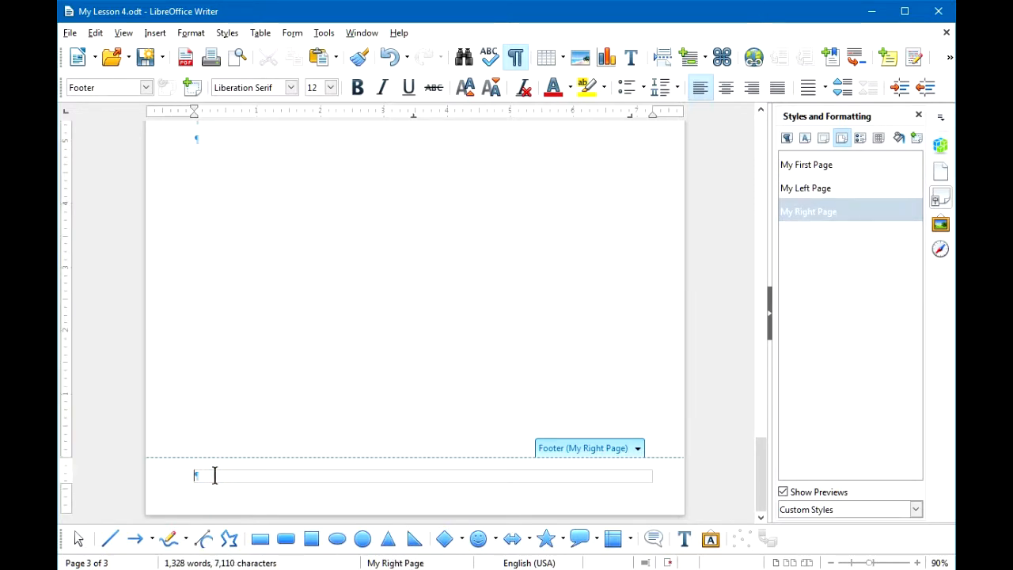
type("Page 3 of 3")
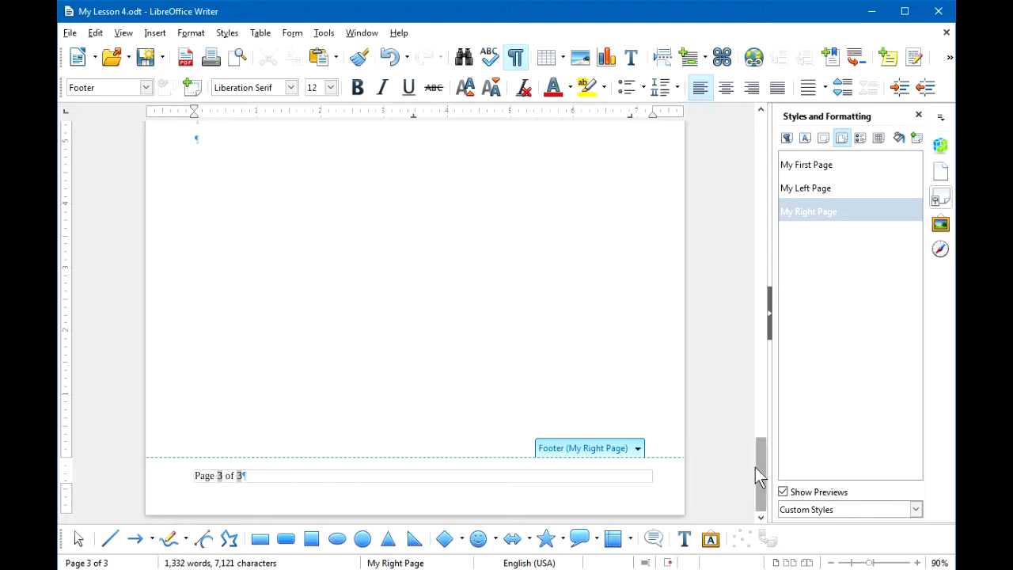
left_click_drag(757, 466, 758, 386)
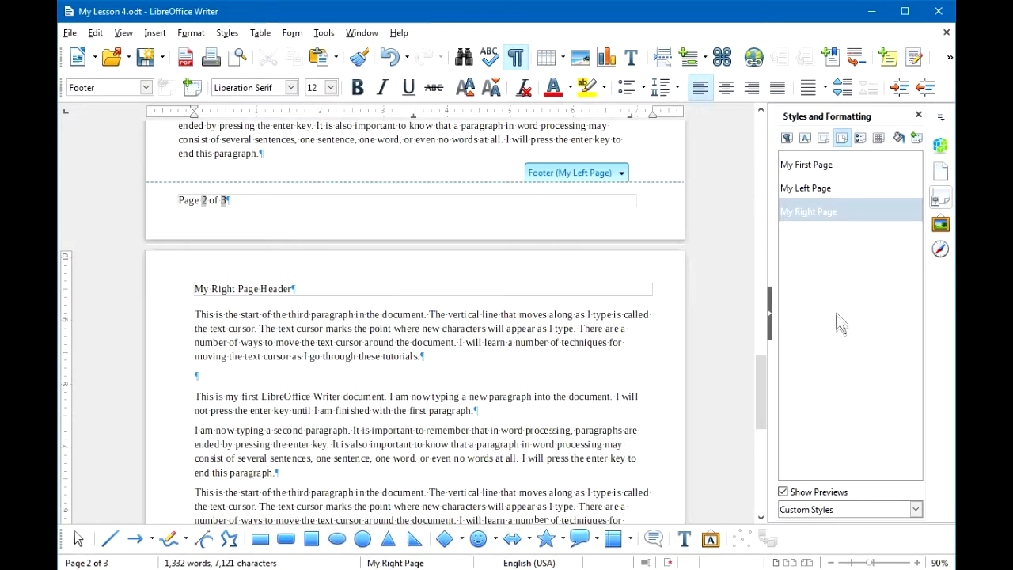
left_click_drag(763, 390, 747, 137)
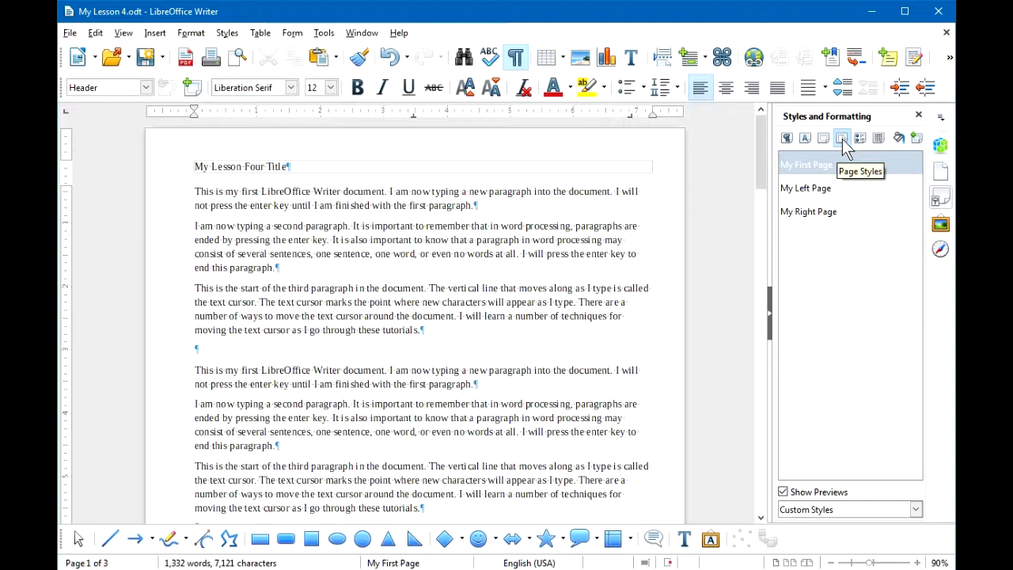
- Create a new custom paragraph style named "My Title Paragraph"
left_click(786, 139)
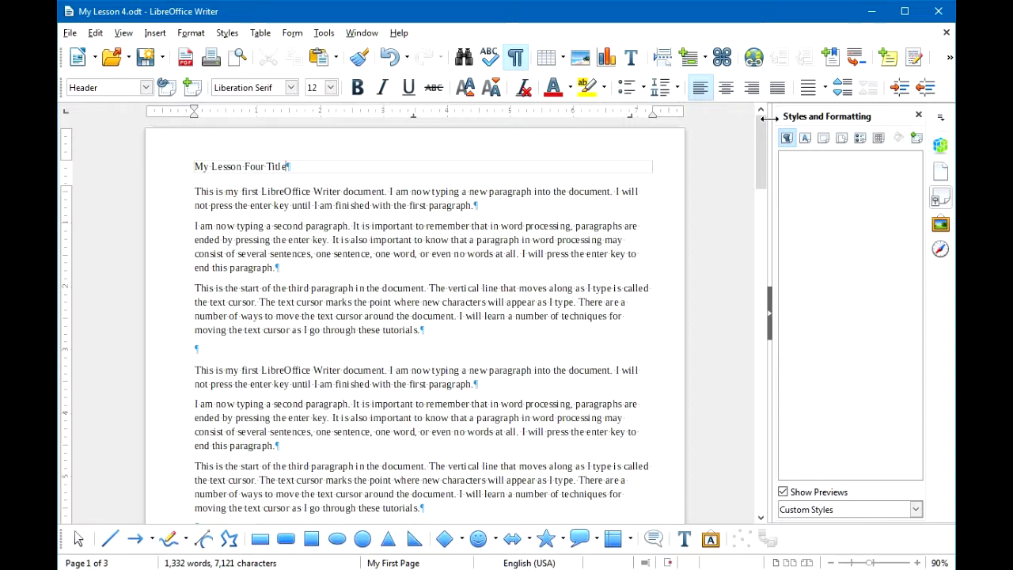
left_click(788, 139)
right_click(839, 215)
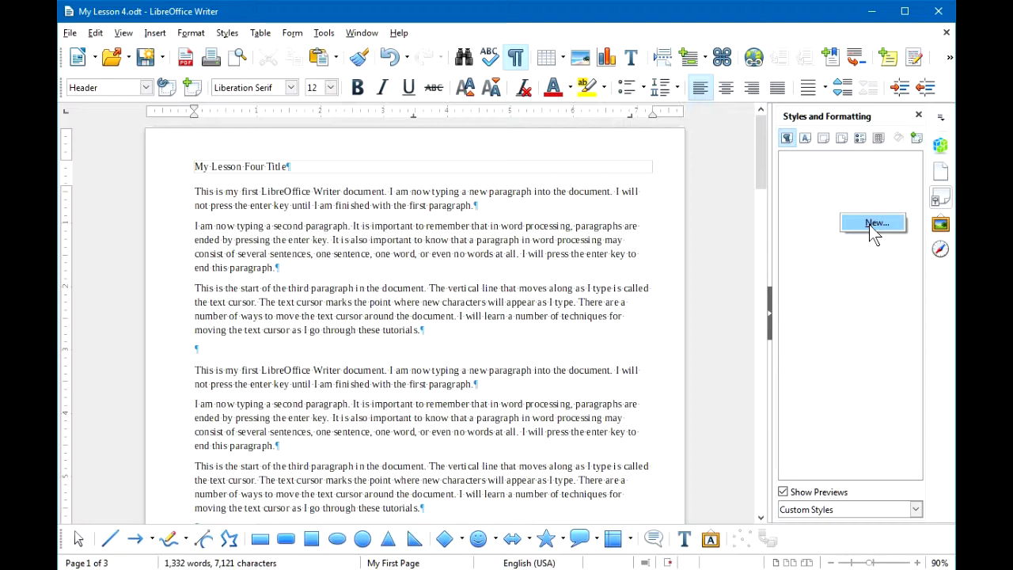
left_click(872, 223)
left_click_drag(650, 46, 454, 46)
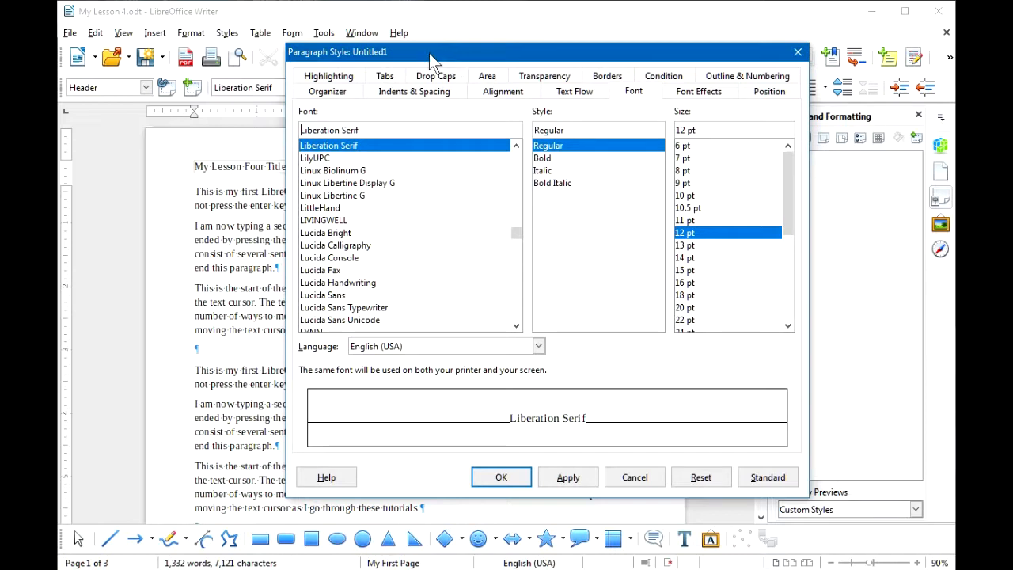
left_click(321, 93)
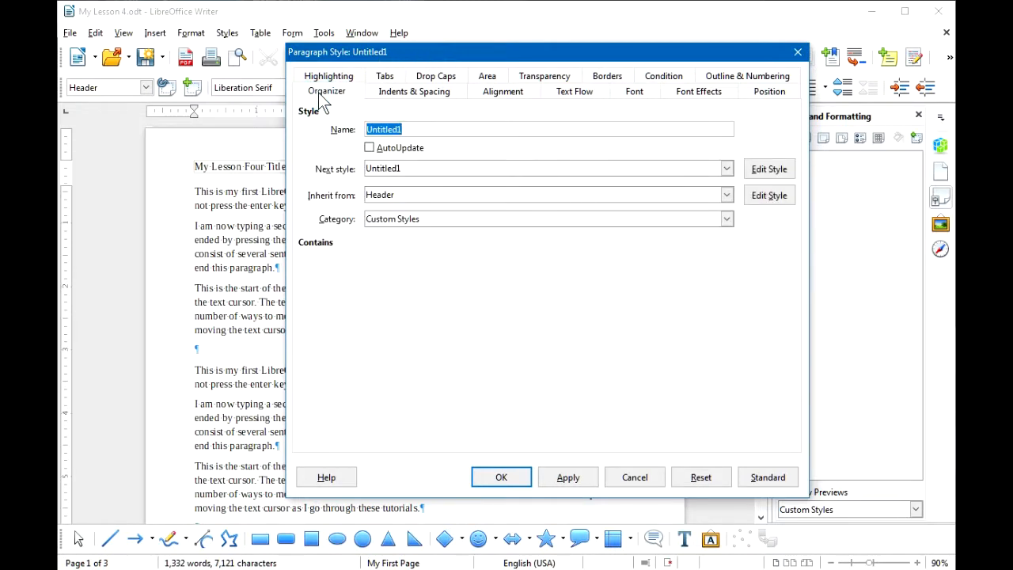
left_click(415, 132)
key("Home")
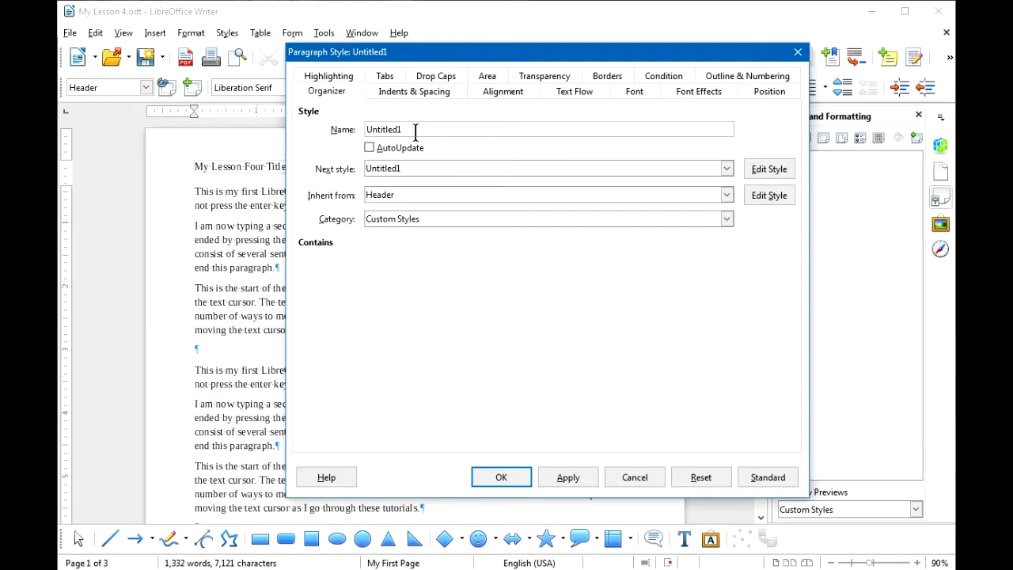
type("My Title Paragraph")
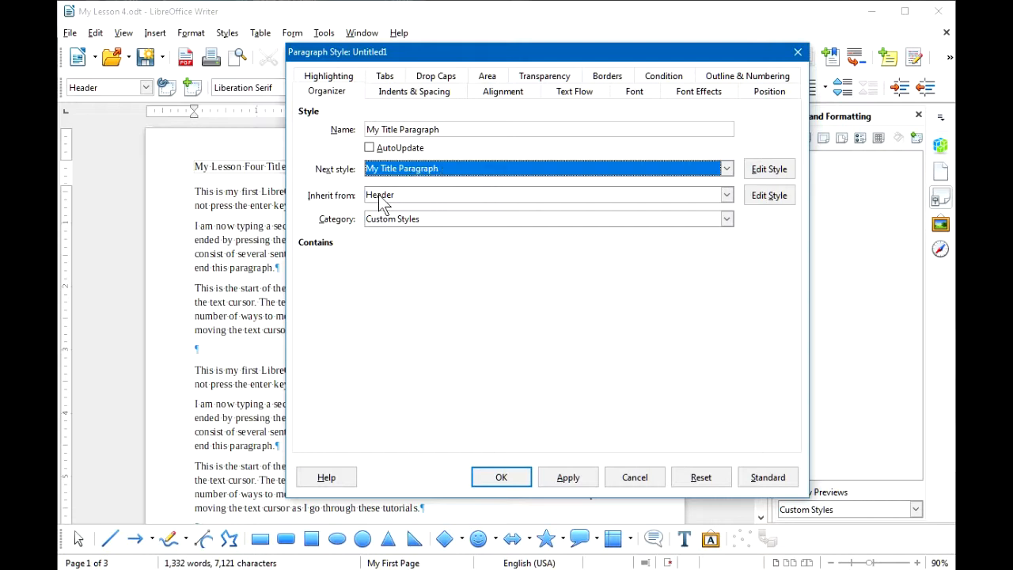
- Set the My Title Paragraph style to inherit from "- None -"
left_click(726, 194)
left_click_drag(728, 294, 731, 213)
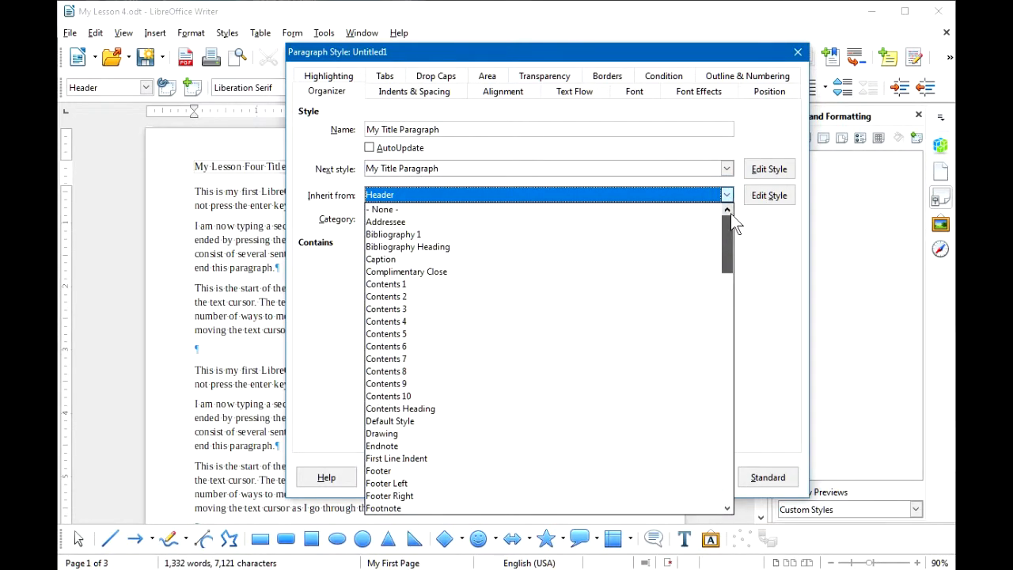
left_click(400, 209)
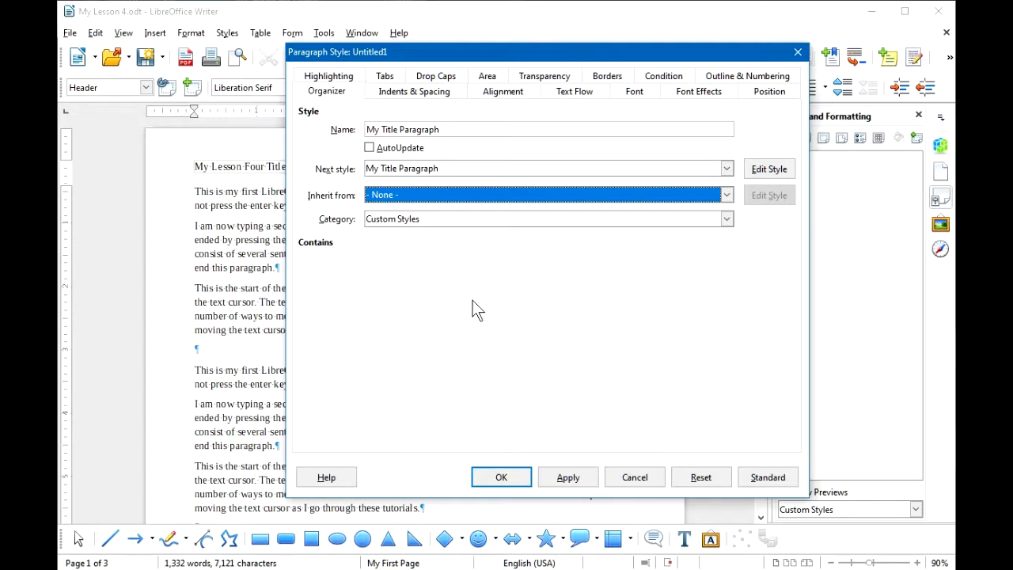
- Center the My Title Paragraph style's alignment and set its font to Liberation Serif Bold, 20 pt
left_click(504, 92)
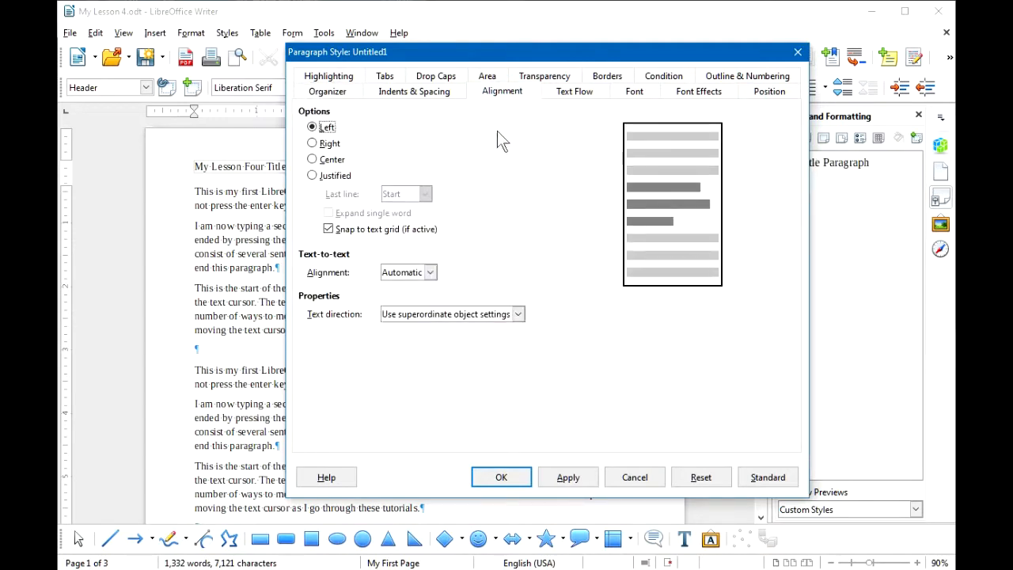
left_click(313, 160)
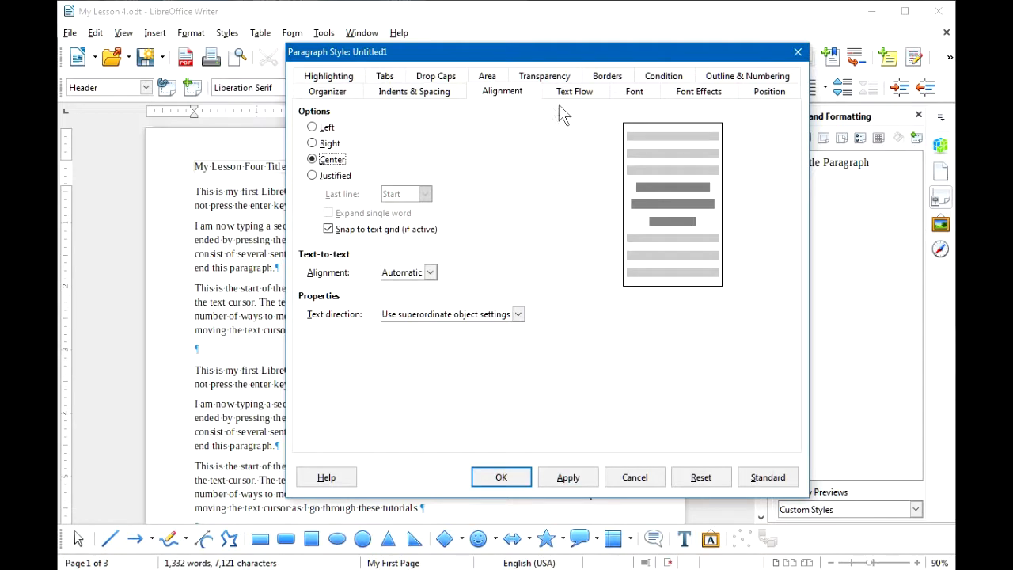
left_click(641, 97)
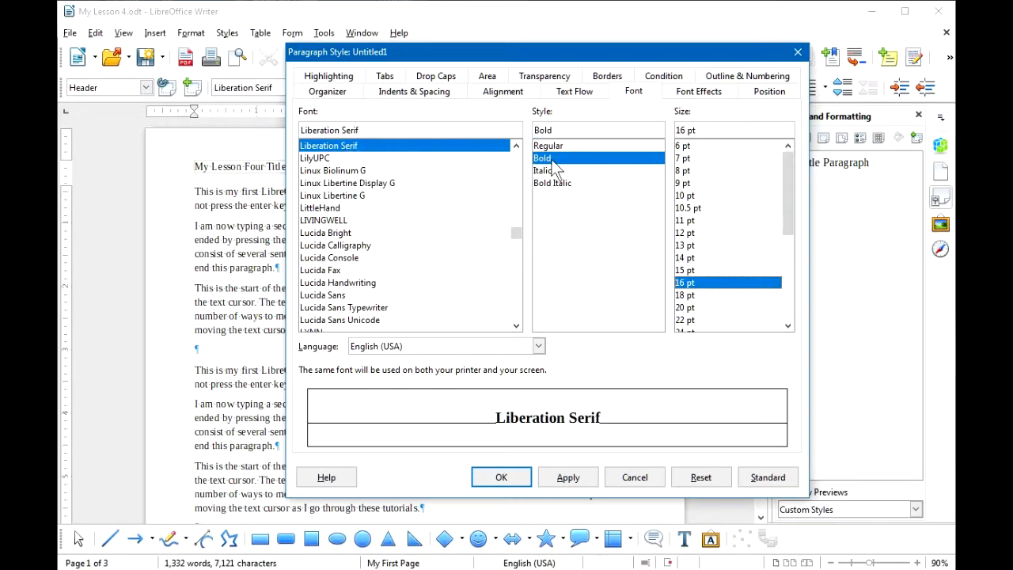
left_click(692, 309)
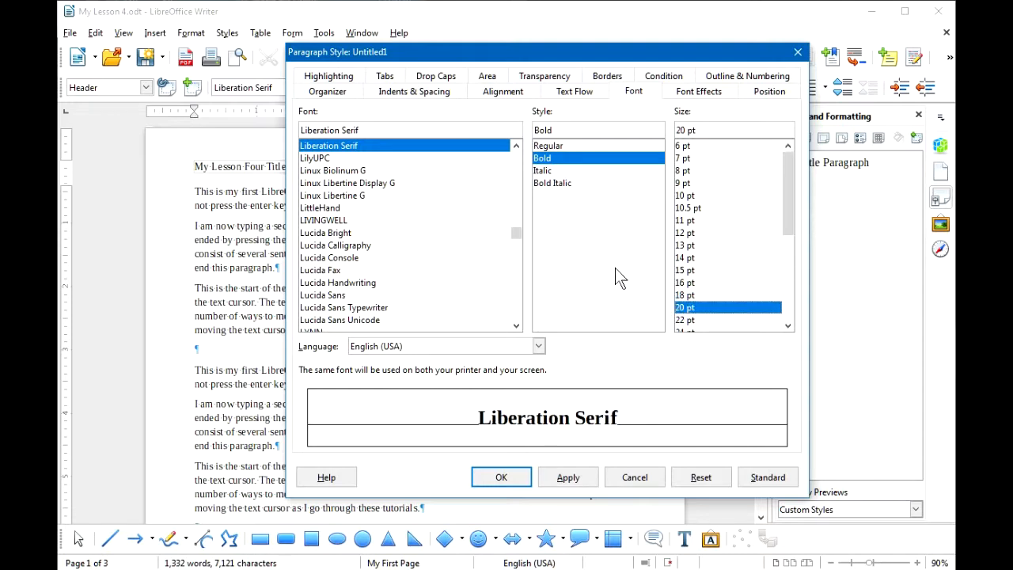
- Enable the Shadow font effect and choose the light yellow area color fffbcc for the My Title Paragraph style
left_click(700, 95)
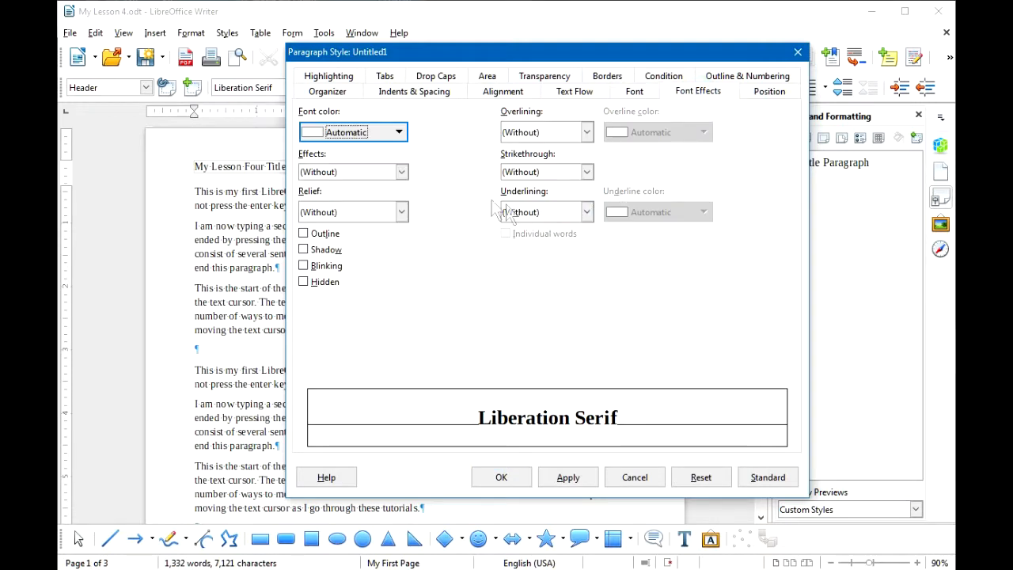
left_click(306, 250)
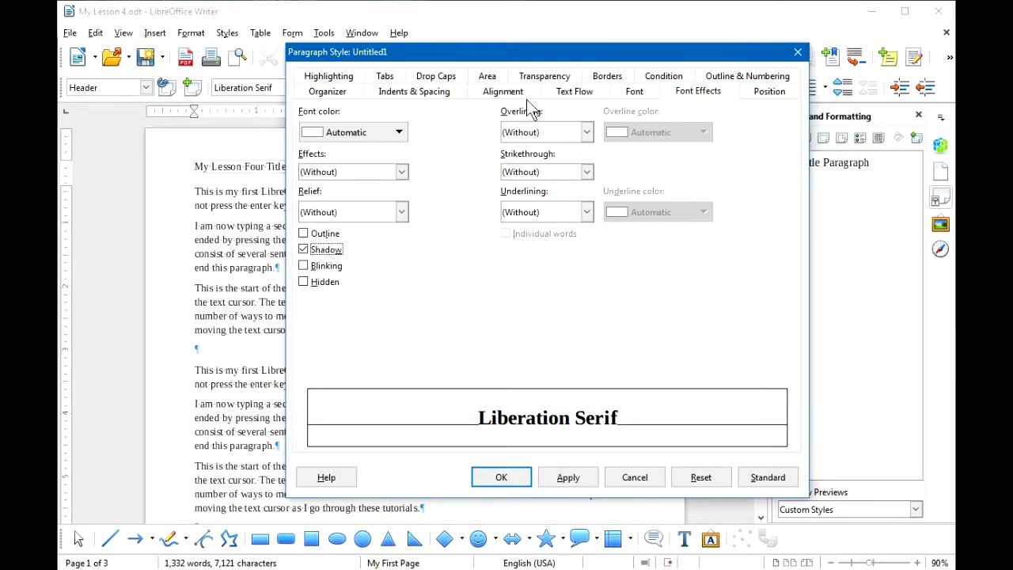
left_click(497, 76)
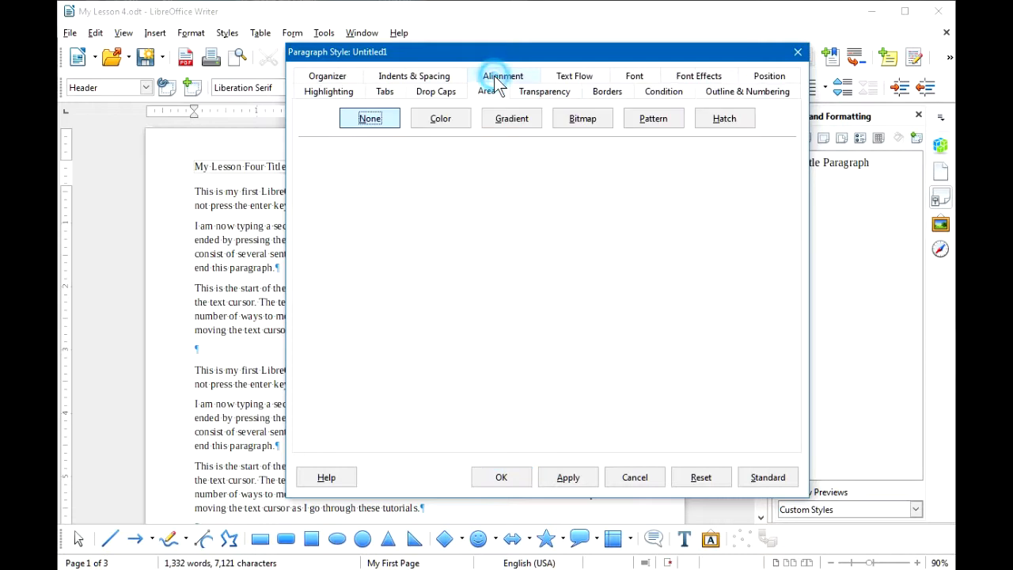
left_click(440, 120)
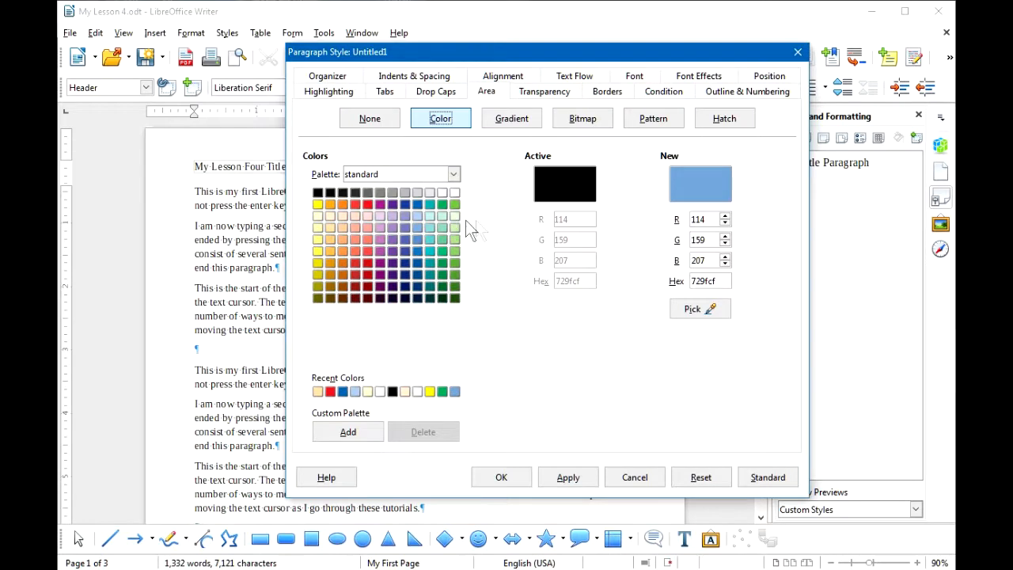
left_click(317, 216)
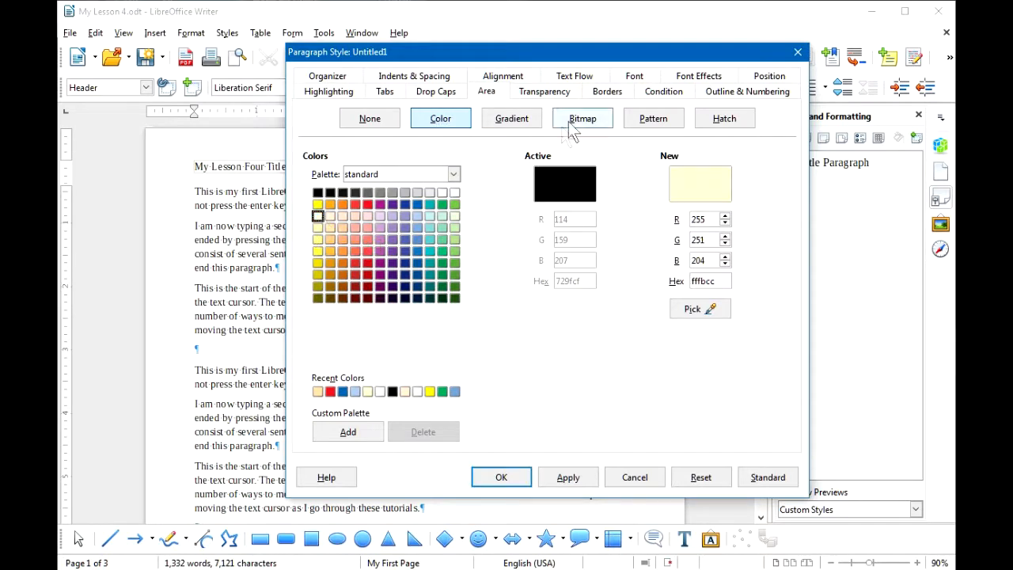
- Finish the My Title Paragraph style with top and bottom border lines, and apply it to the "My Lesson Four Title" header on page 1
left_click(607, 92)
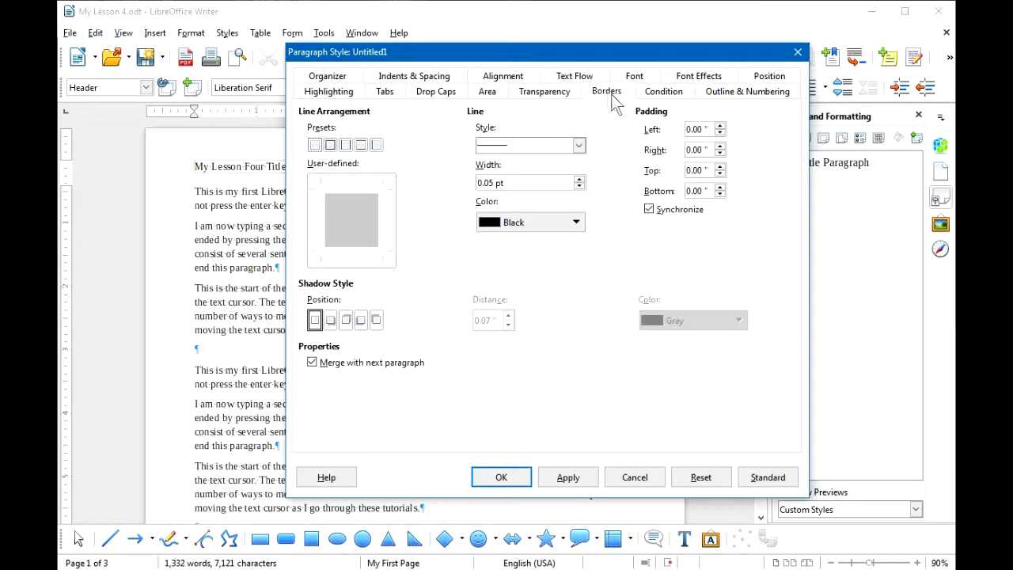
left_click(361, 146)
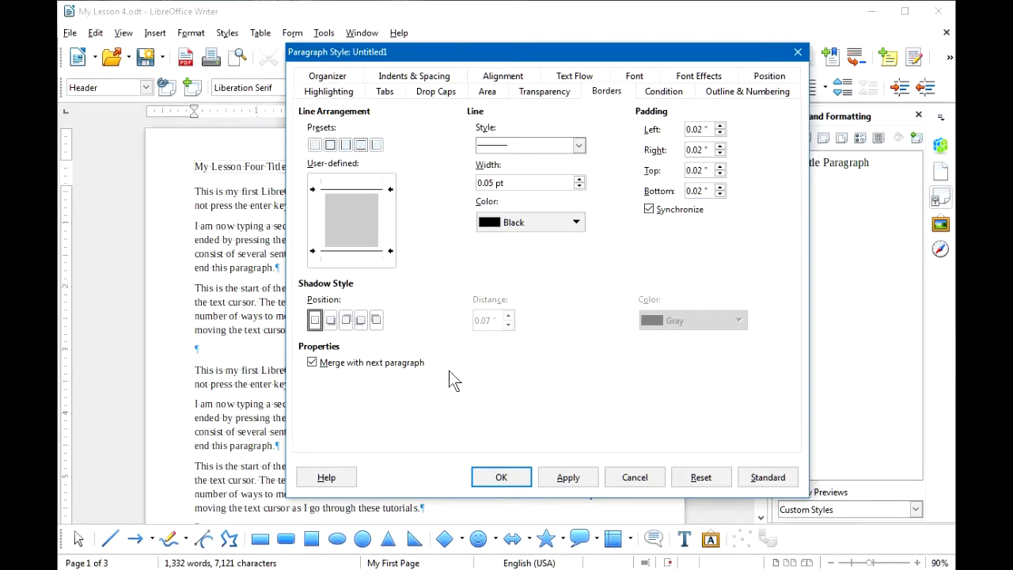
left_click(501, 477)
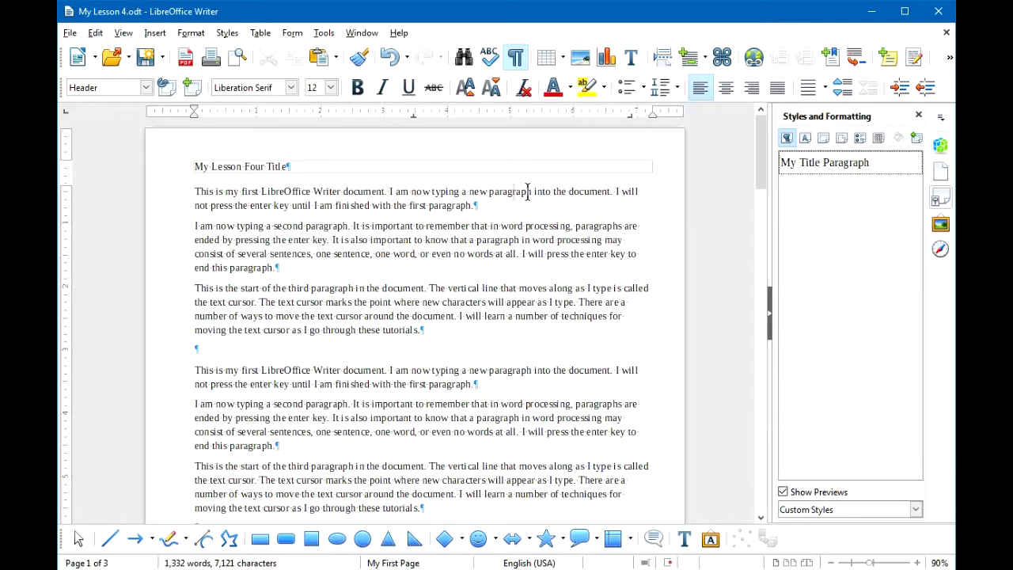
left_click(296, 166)
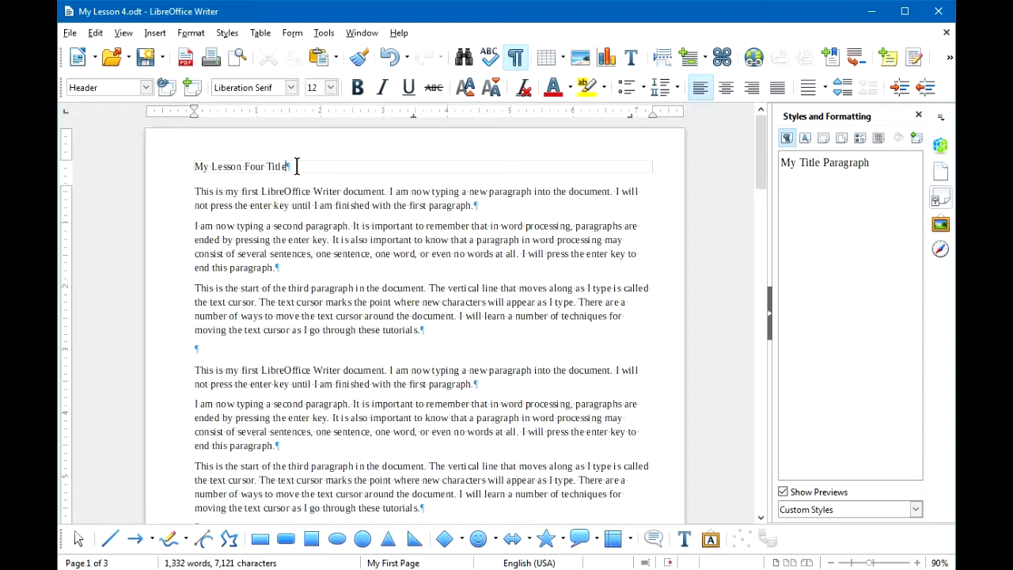
double_click(831, 163)
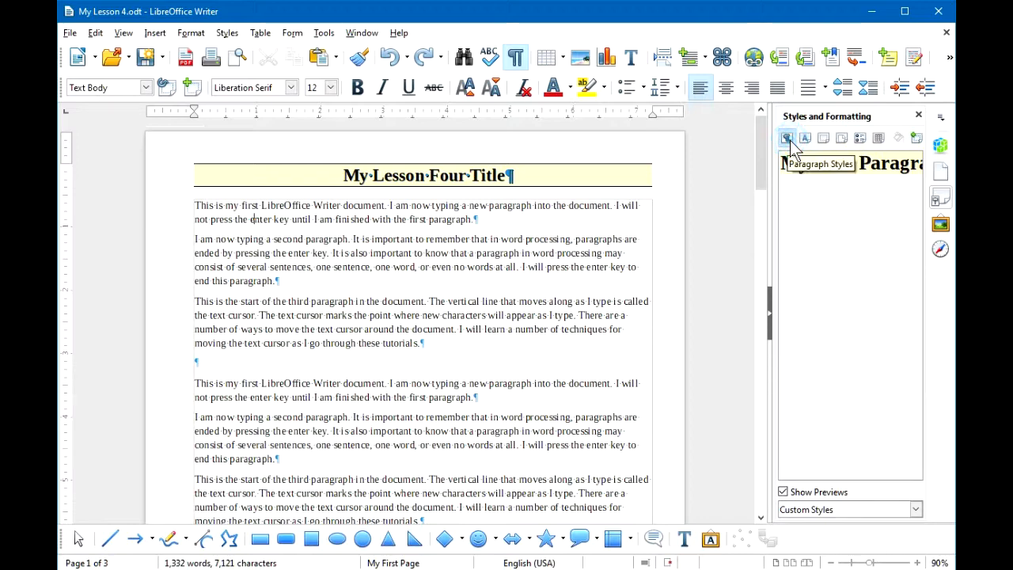
- Create another custom paragraph style named "My Text Body" with My Text Body as its next style
right_click(839, 220)
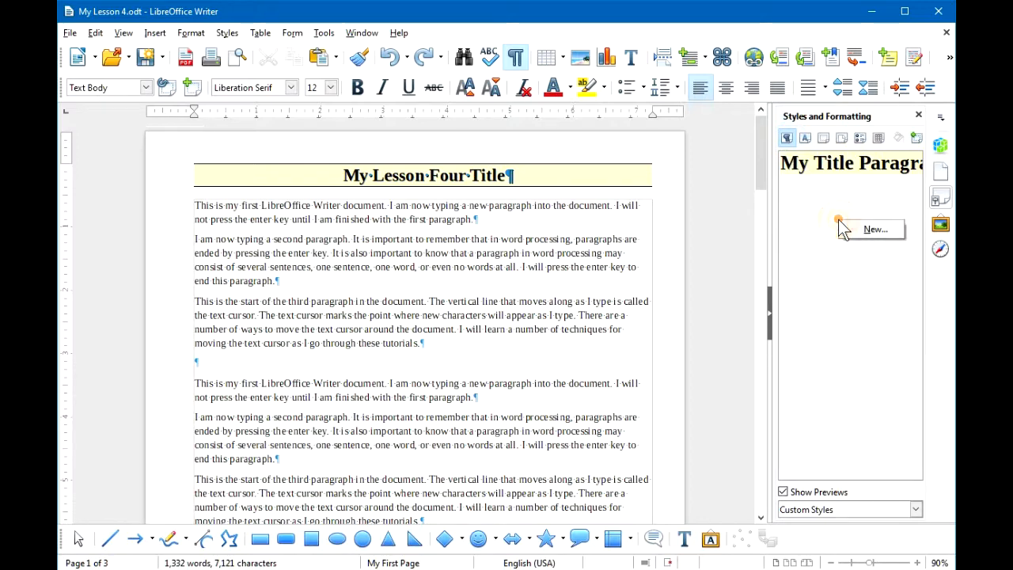
left_click(860, 229)
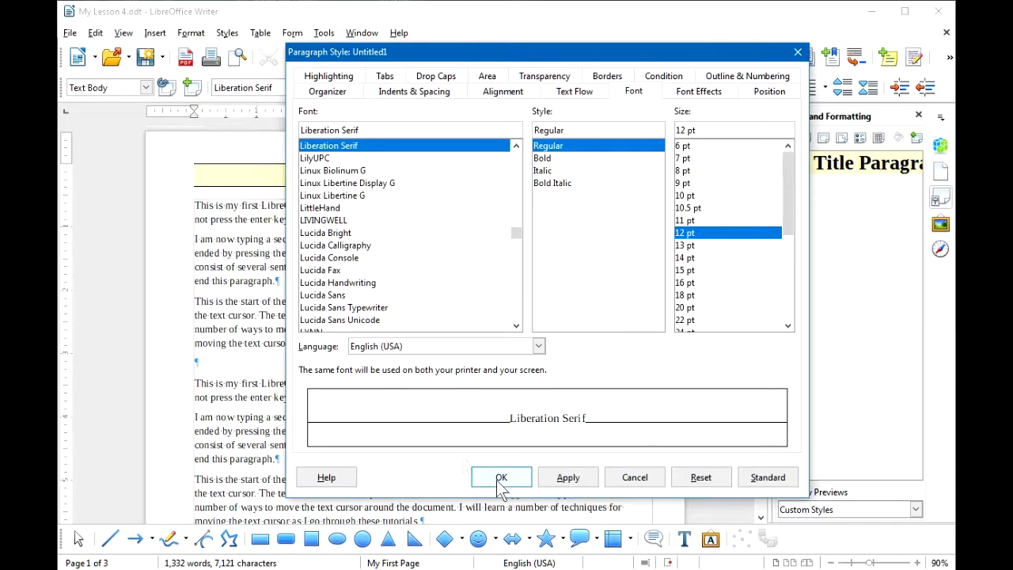
left_click(326, 97)
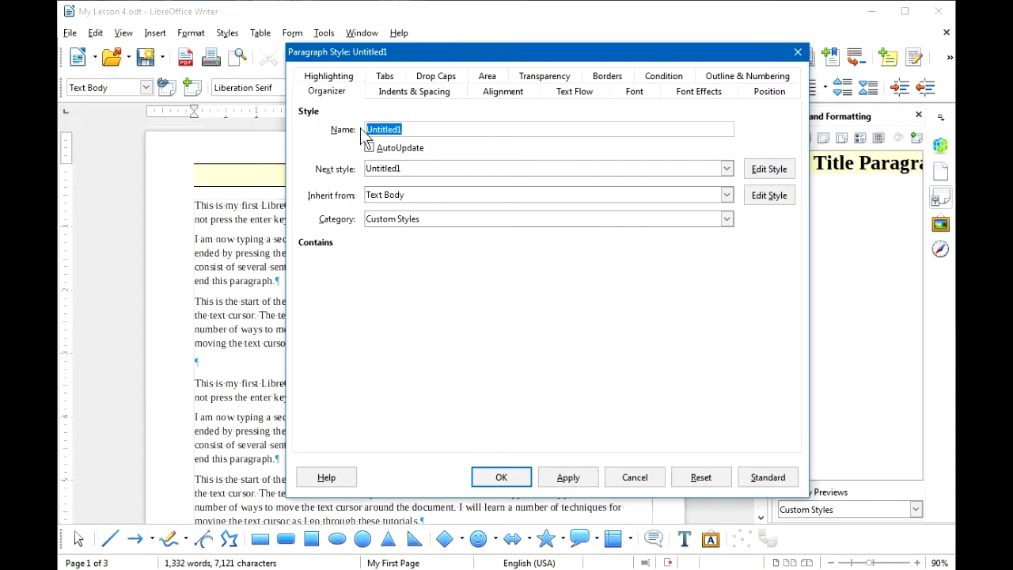
type("My Text Body")
left_click(407, 168)
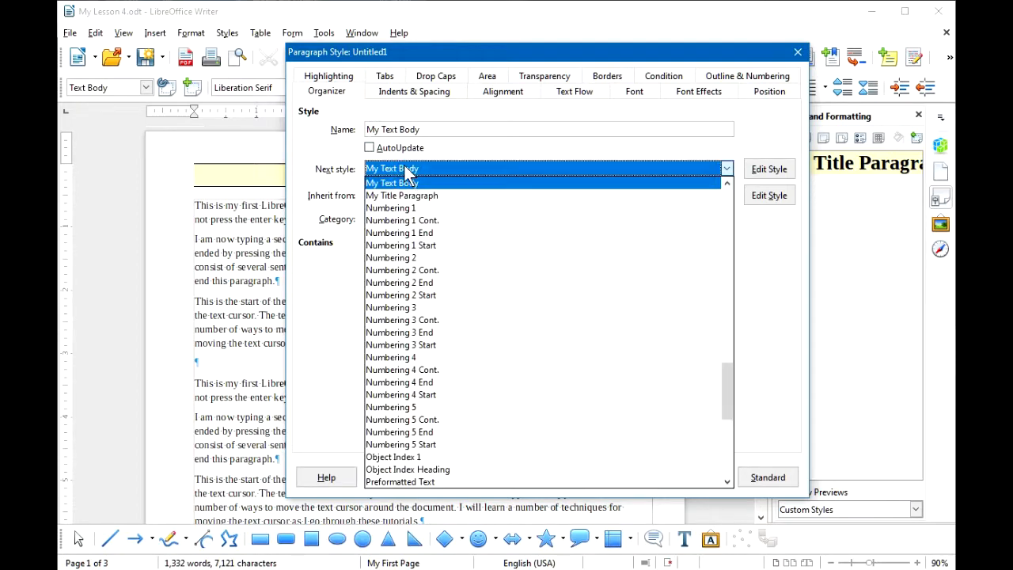
left_click(404, 167)
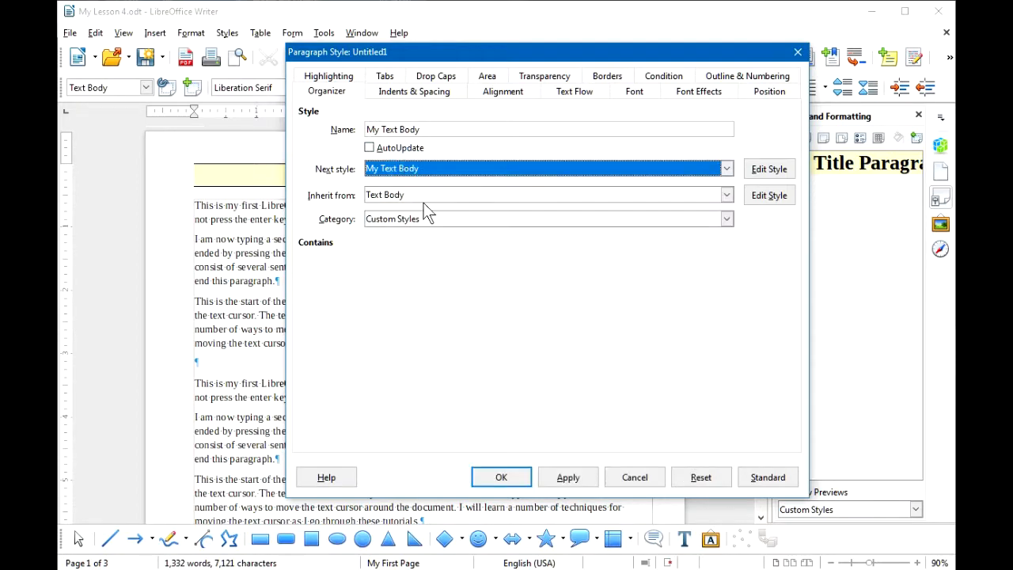
- Set the My Text Body style to inherit from "- None -"
left_click(725, 194)
left_click(725, 451)
left_click_drag(726, 451, 720, 217)
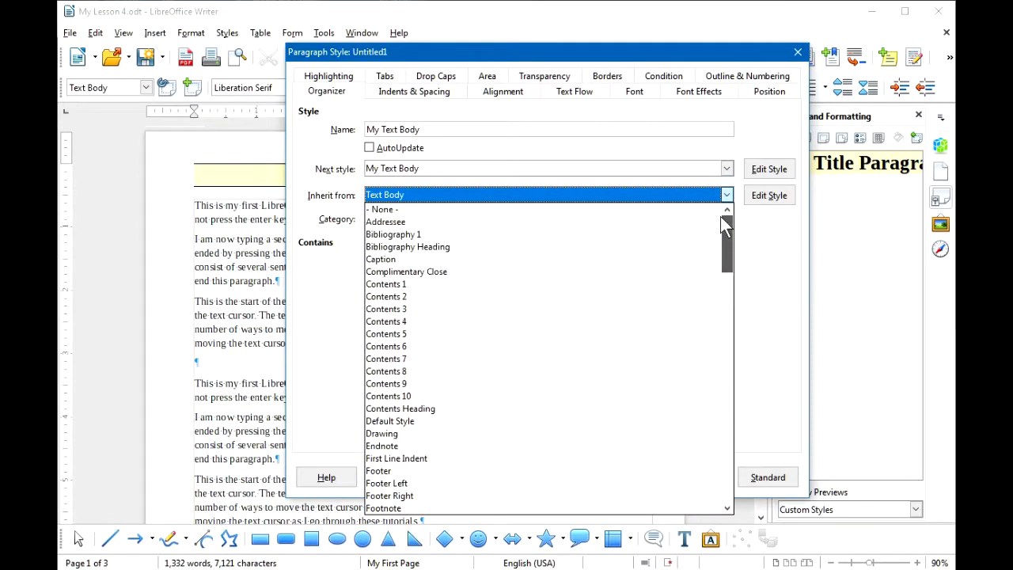
left_click(386, 209)
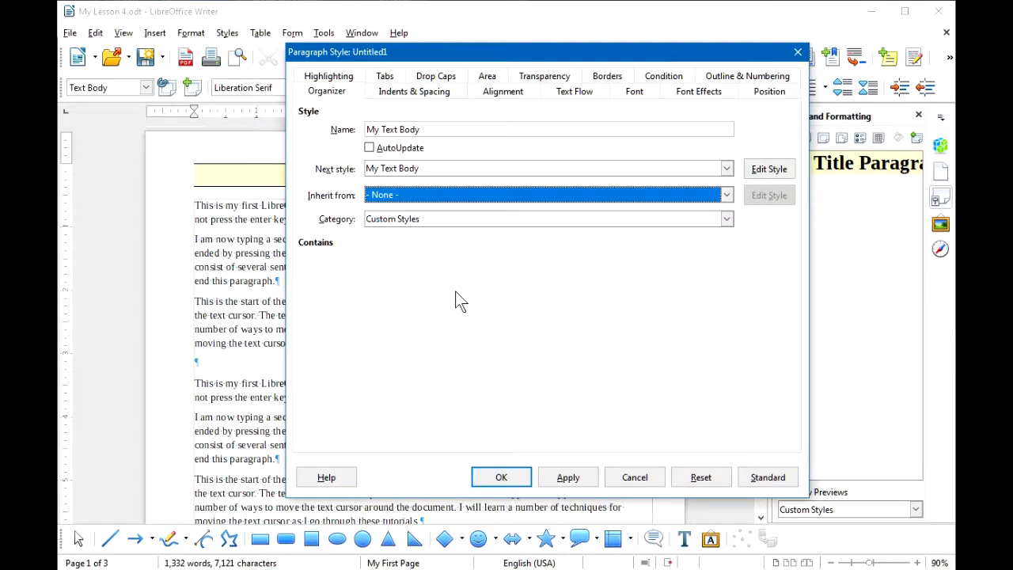
- Set the My Text Body style's first-line indent to 0.50" and raise its spacing below the paragraph by two increments
left_click(422, 93)
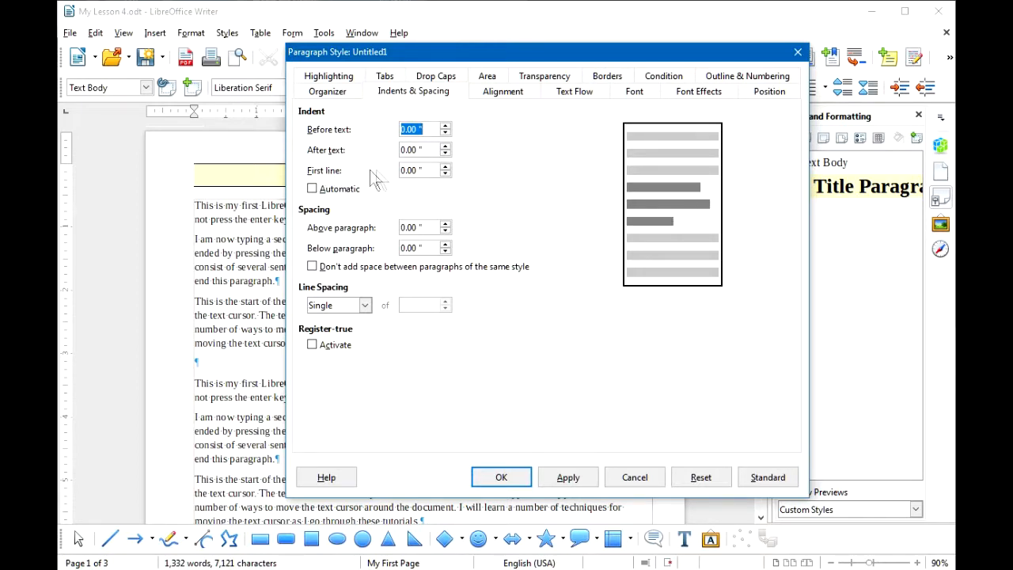
left_click_drag(432, 170, 384, 171)
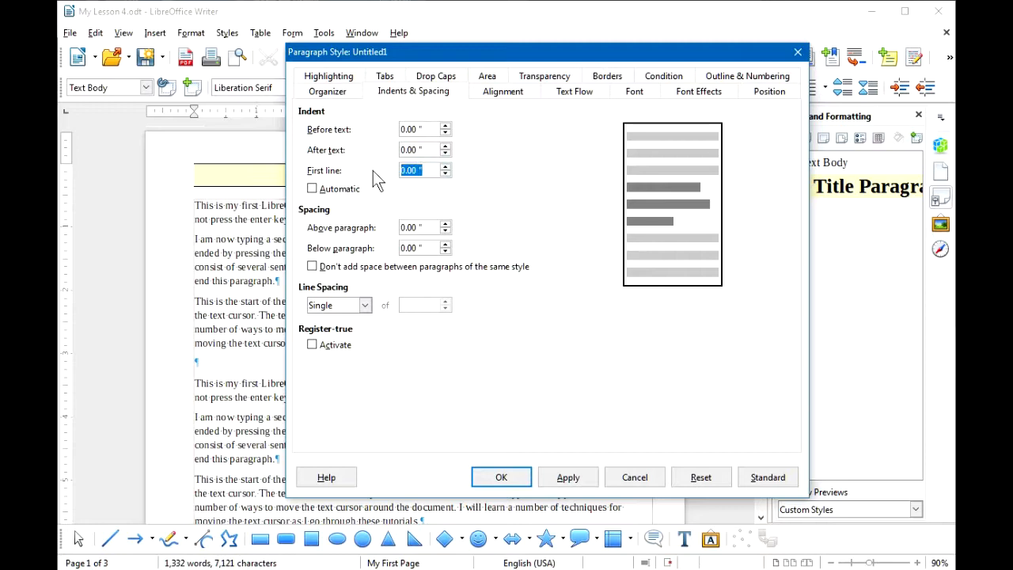
type("0.50")
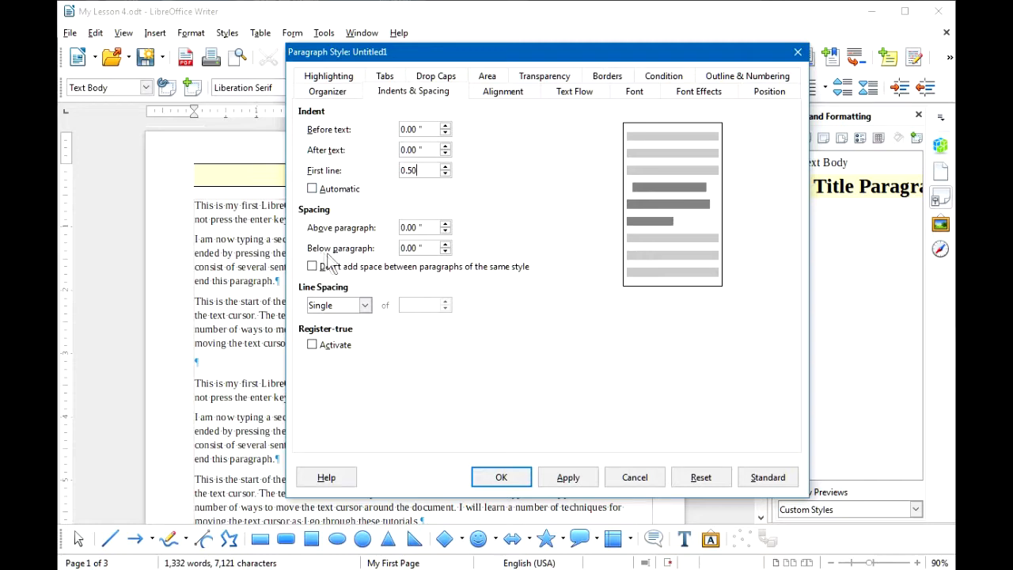
left_click(444, 244)
left_click(445, 244)
- Keep the My Text Body style left-aligned and set its font size to 14 pt
left_click(504, 91)
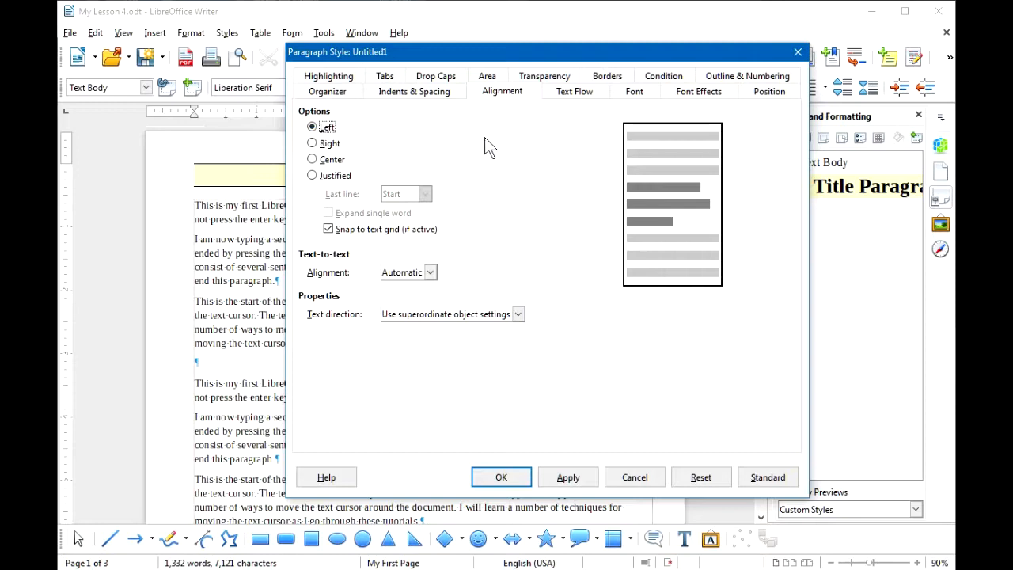
left_click(635, 92)
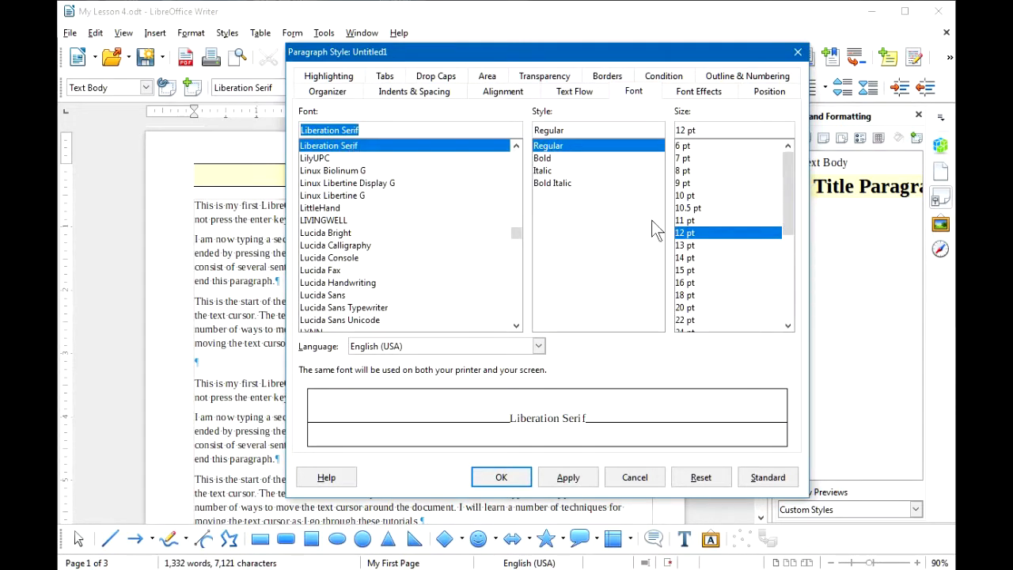
left_click(685, 258)
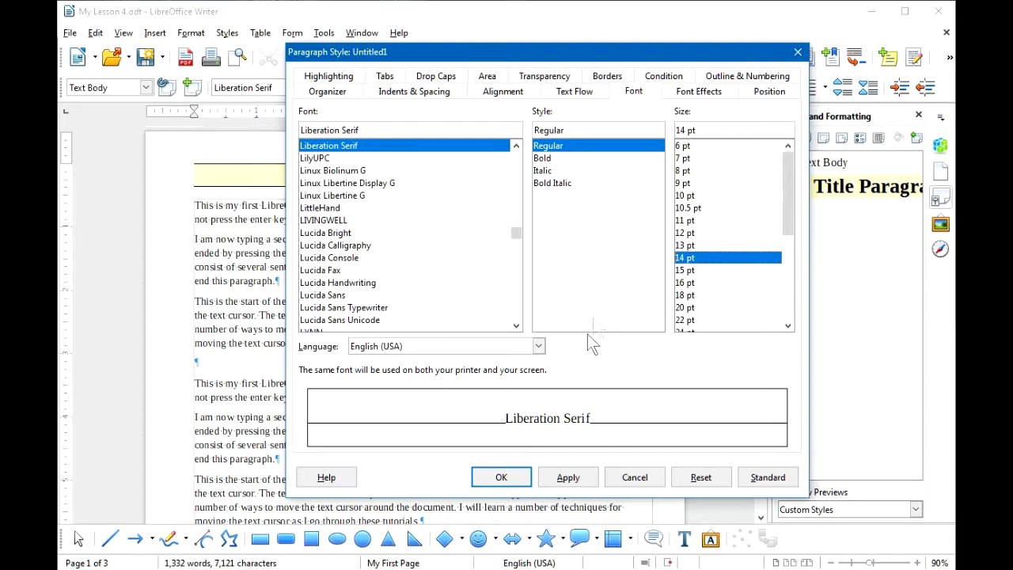
- Save the new My Text Body style and apply it to all the body text below the title
left_click(501, 477)
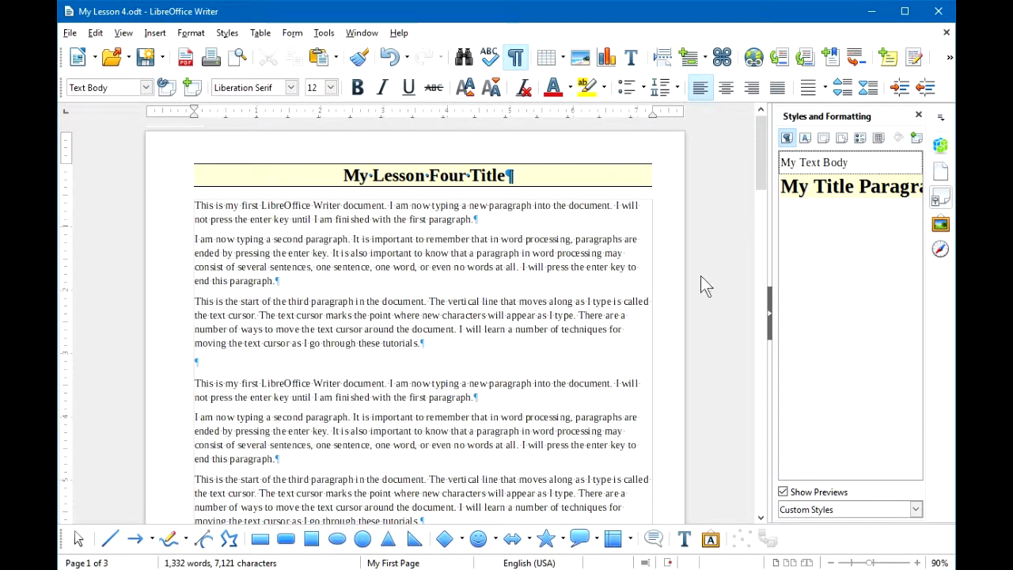
left_click(820, 161)
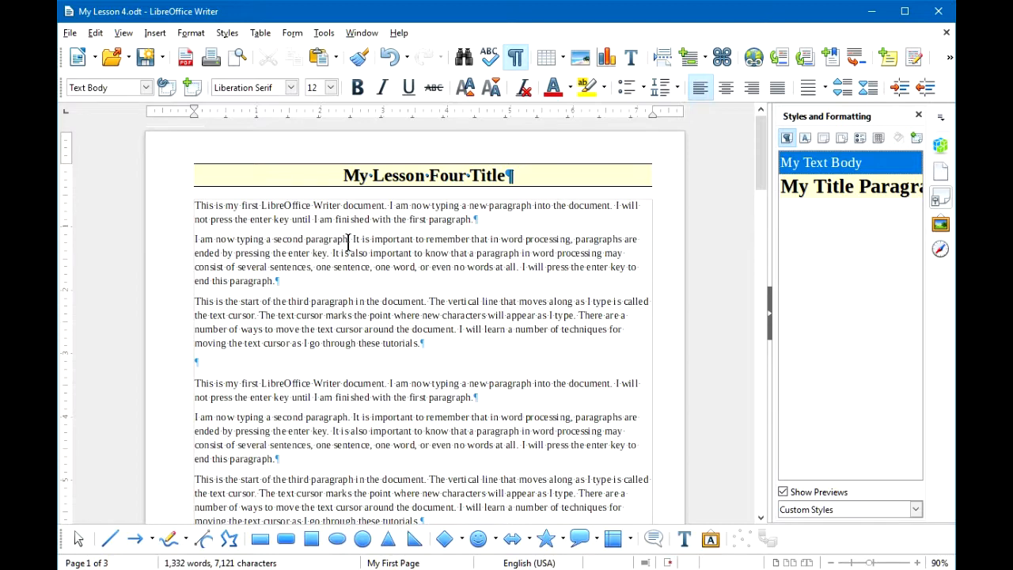
left_click(292, 238)
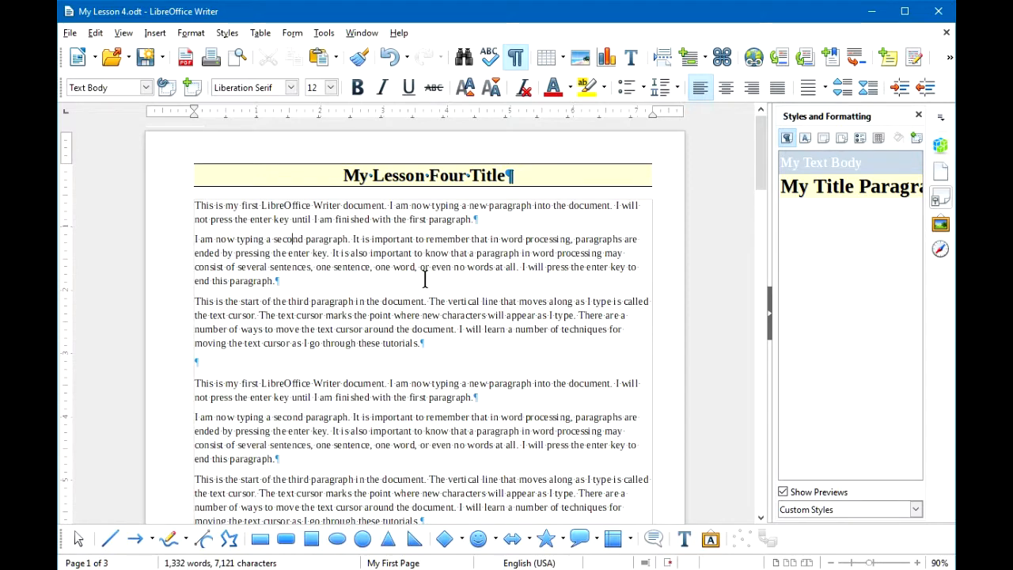
key("ctrl+a")
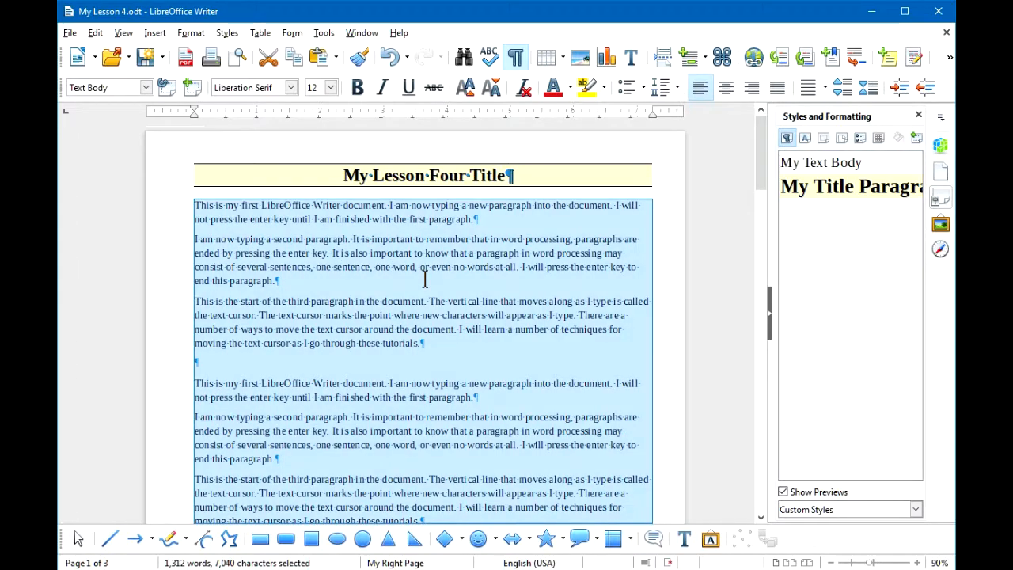
double_click(826, 164)
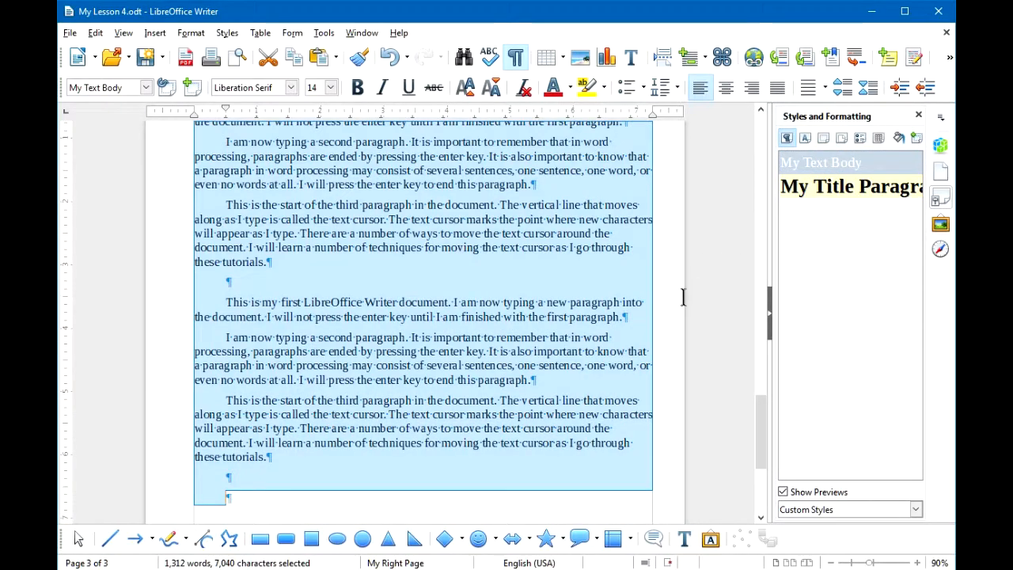
left_click_drag(761, 415, 766, 248)
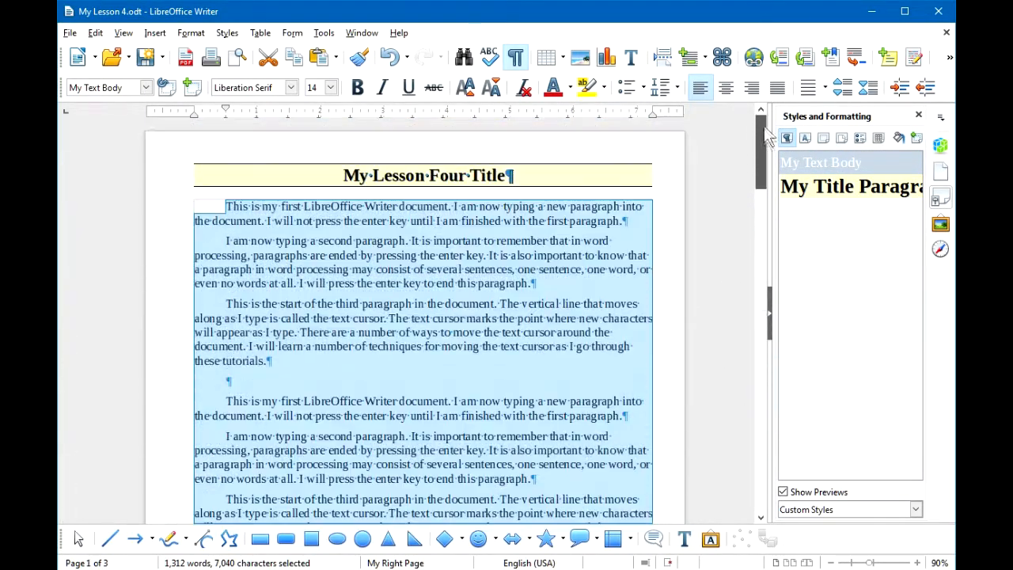
left_click(356, 241)
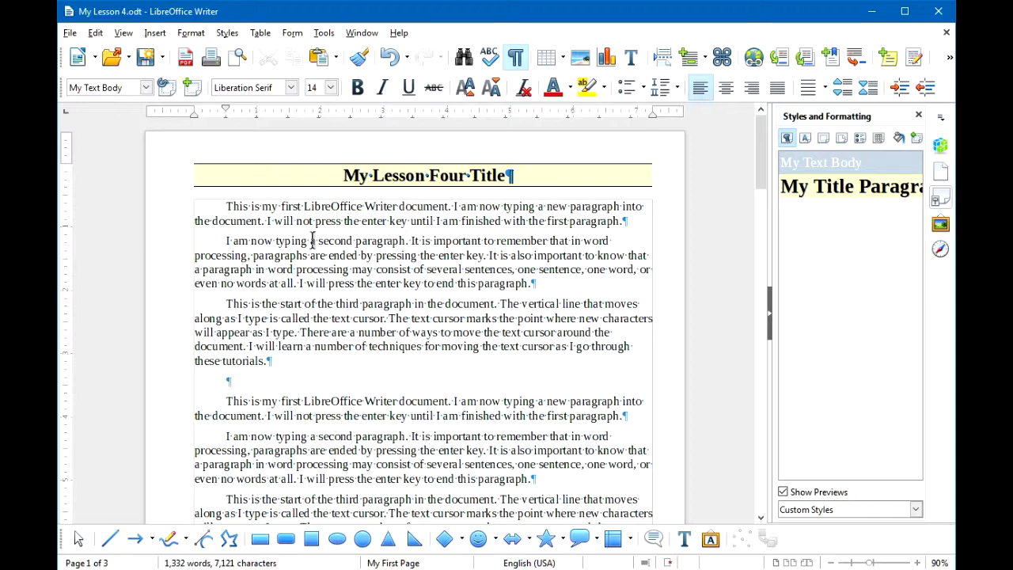
- Modify the My Text Body style to use the Comic Sans MS font
right_click(835, 160)
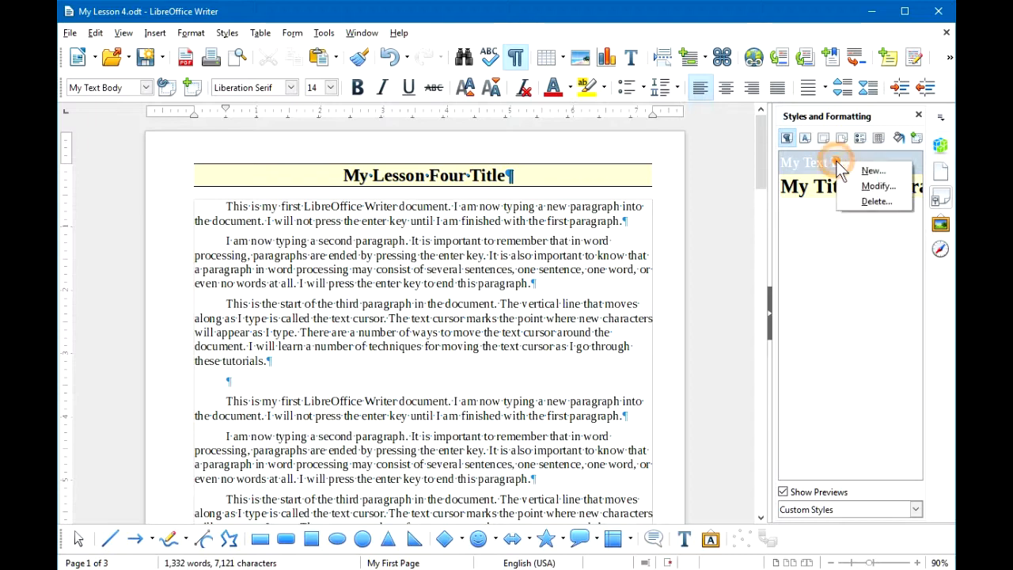
left_click(871, 185)
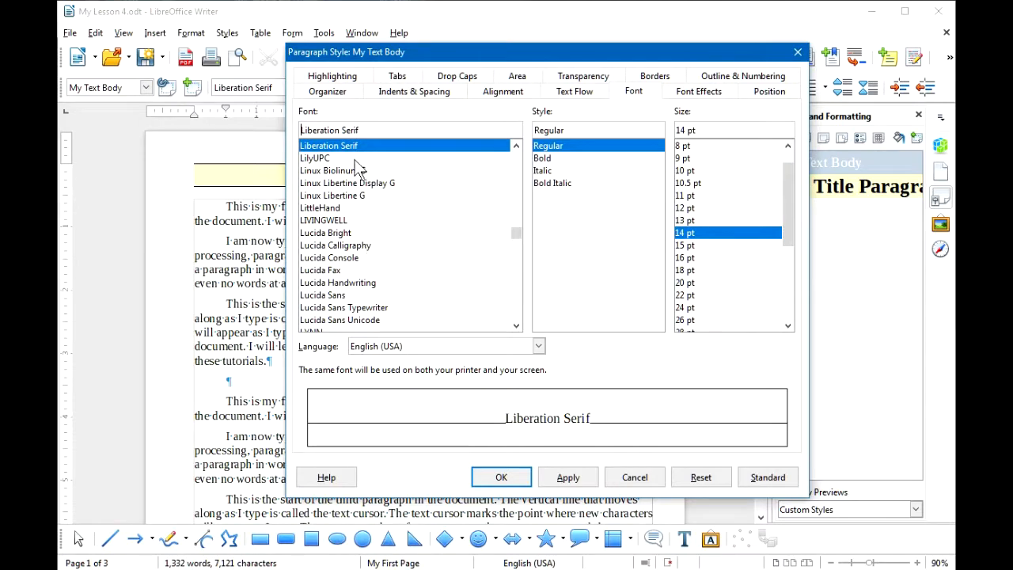
left_click_drag(512, 235, 516, 186)
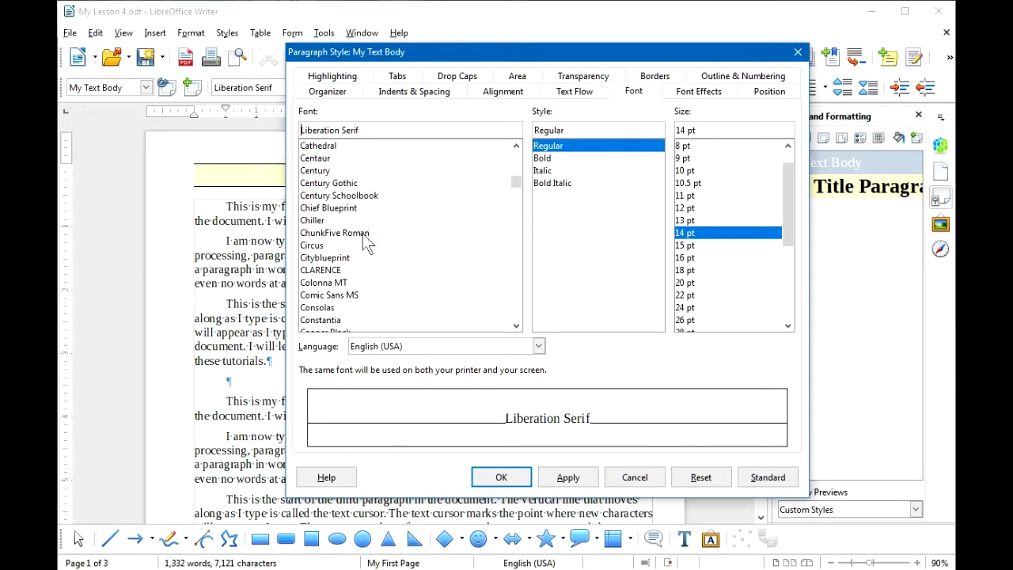
left_click(333, 296)
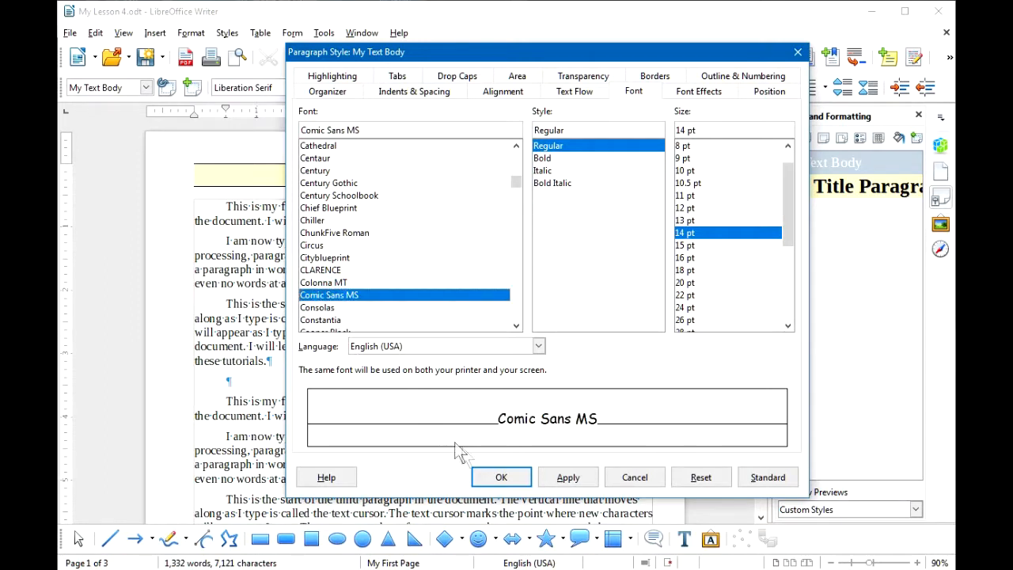
left_click(558, 478)
left_click(501, 477)
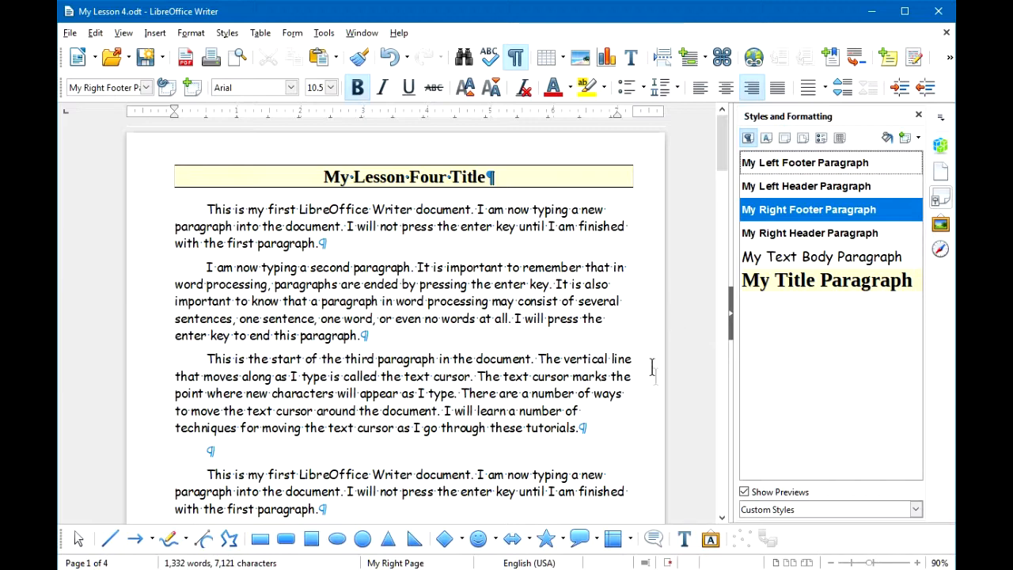
- Display the document in book view at 20% zoom to examine the layout of its first, left and right pages
left_click(806, 561)
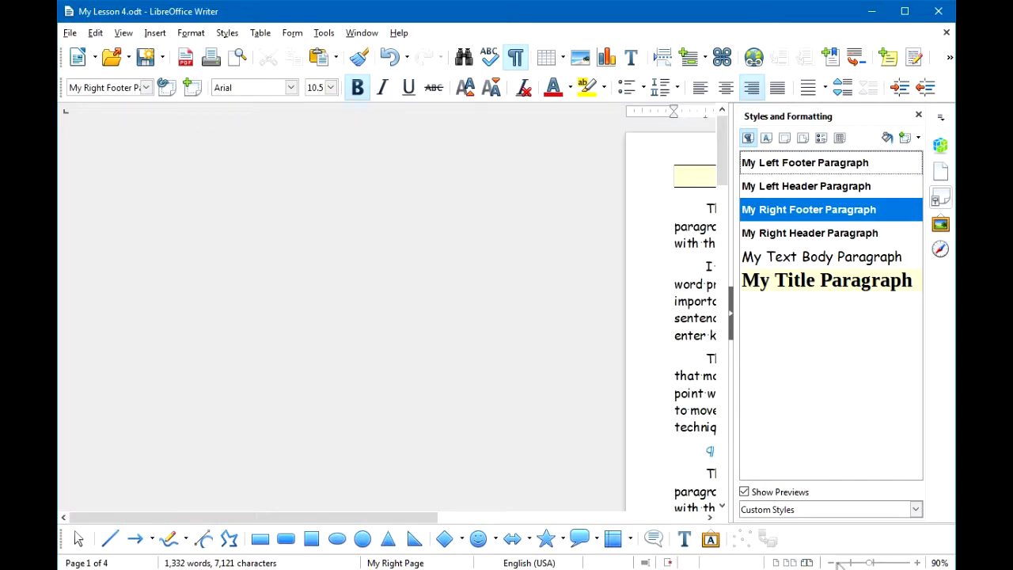
left_click(835, 563)
left_click(834, 562)
left_click(834, 563)
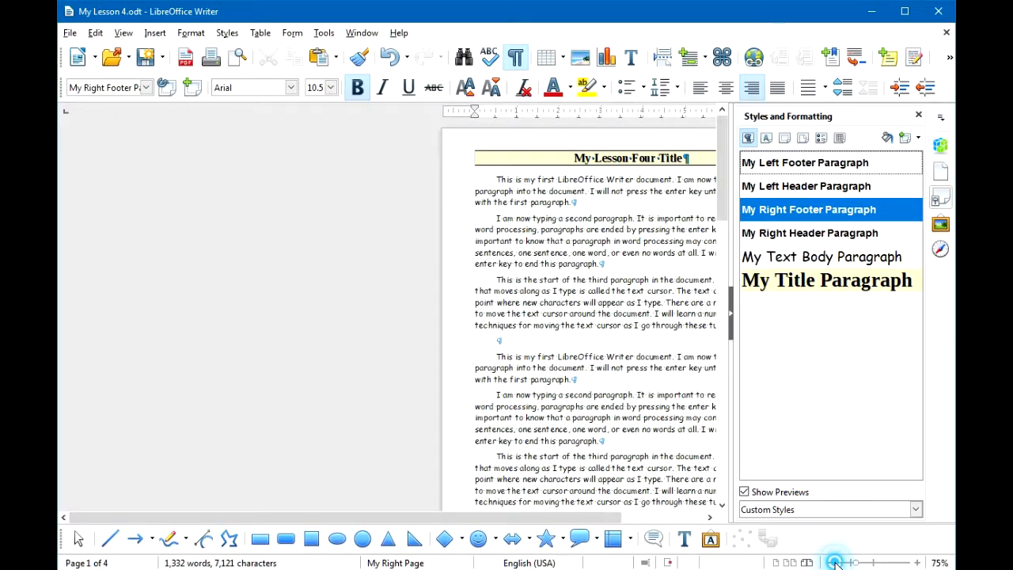
left_click(835, 562)
left_click(834, 563)
left_click(834, 562)
left_click(835, 563)
left_click(834, 563)
left_click(834, 563)
left_click(835, 562)
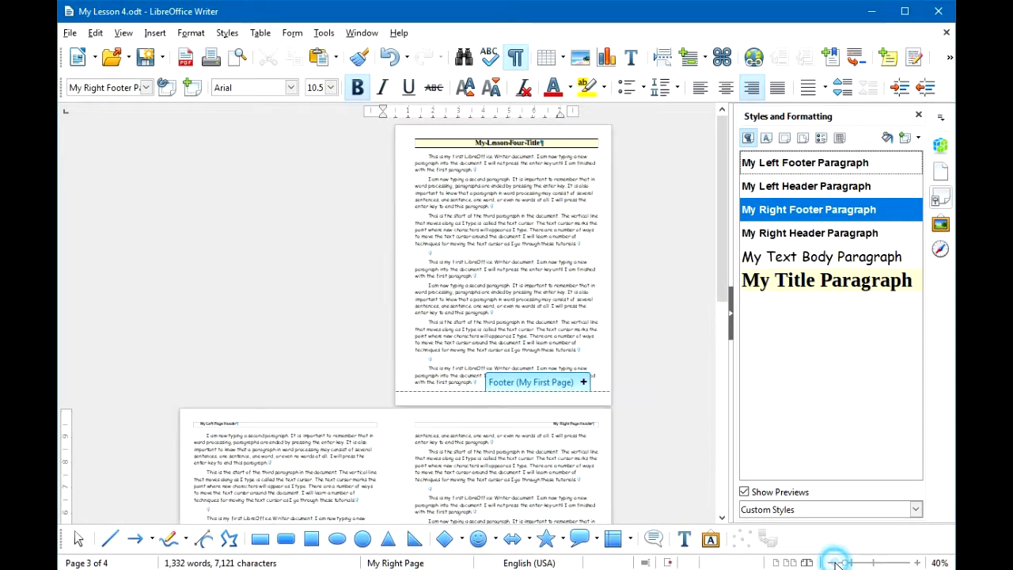
left_click(835, 562)
left_click(835, 562)
left_click(835, 563)
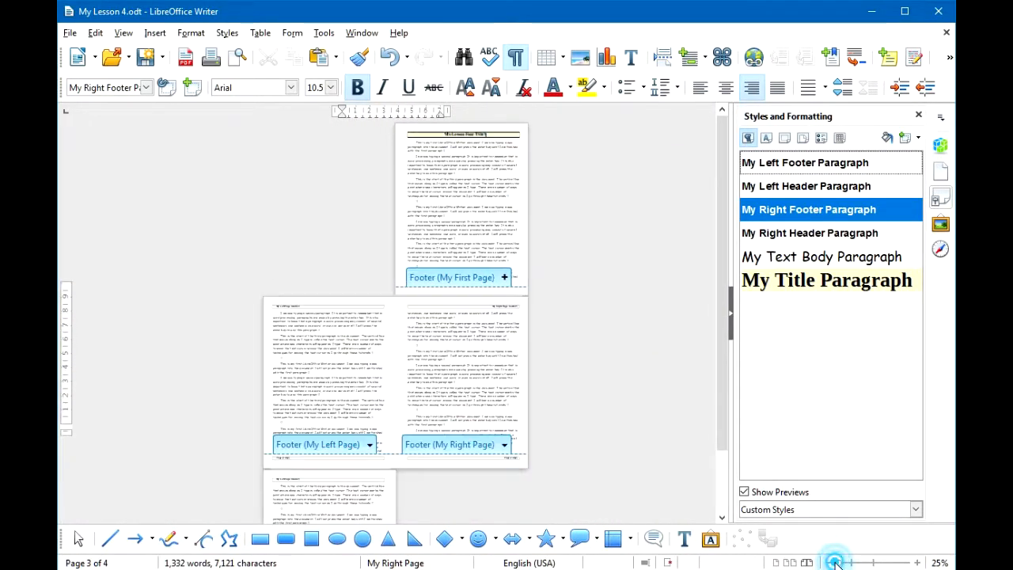
left_click(834, 563)
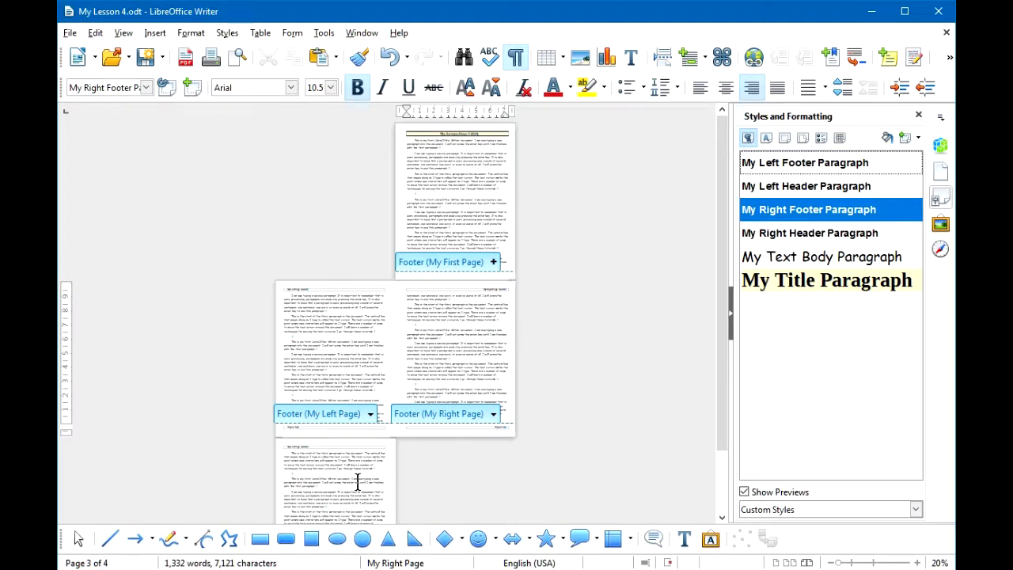
left_click(446, 174)
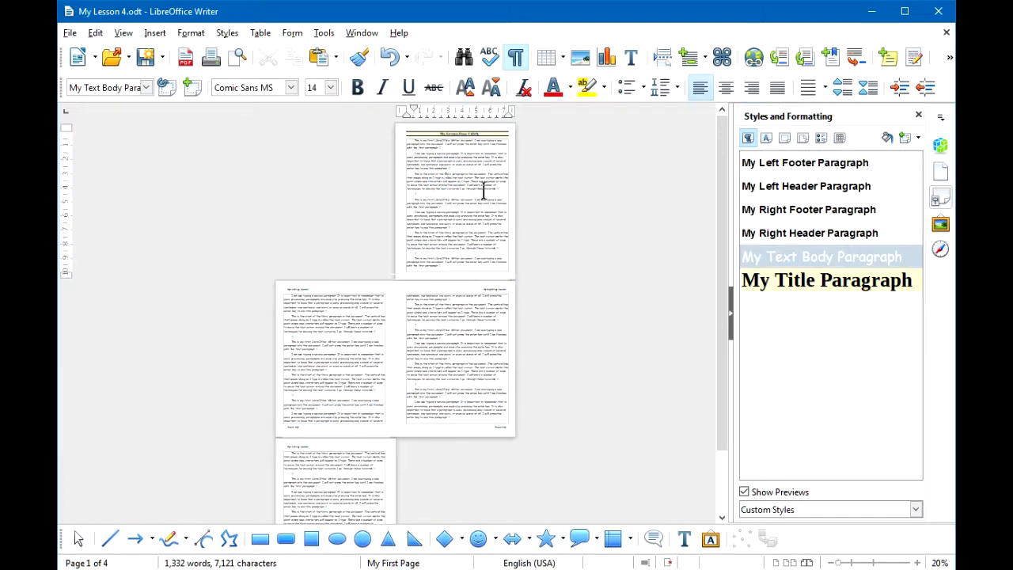